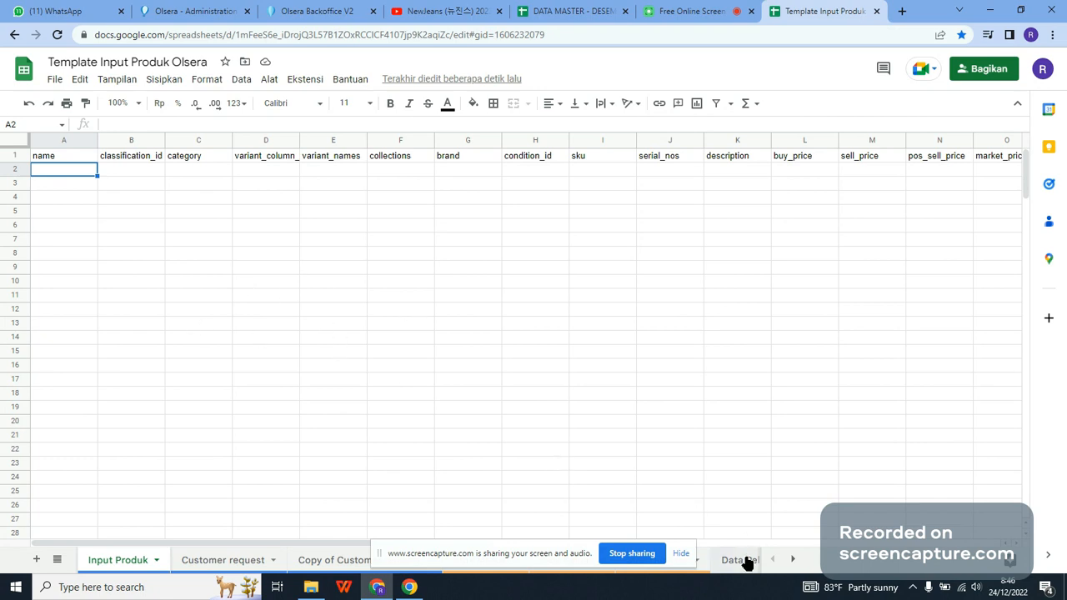
# Step: Switch to Olsera Backoffice, view the template download option in the product import dialog, and return to the template spreadsheet
pyautogui.click(684, 555)
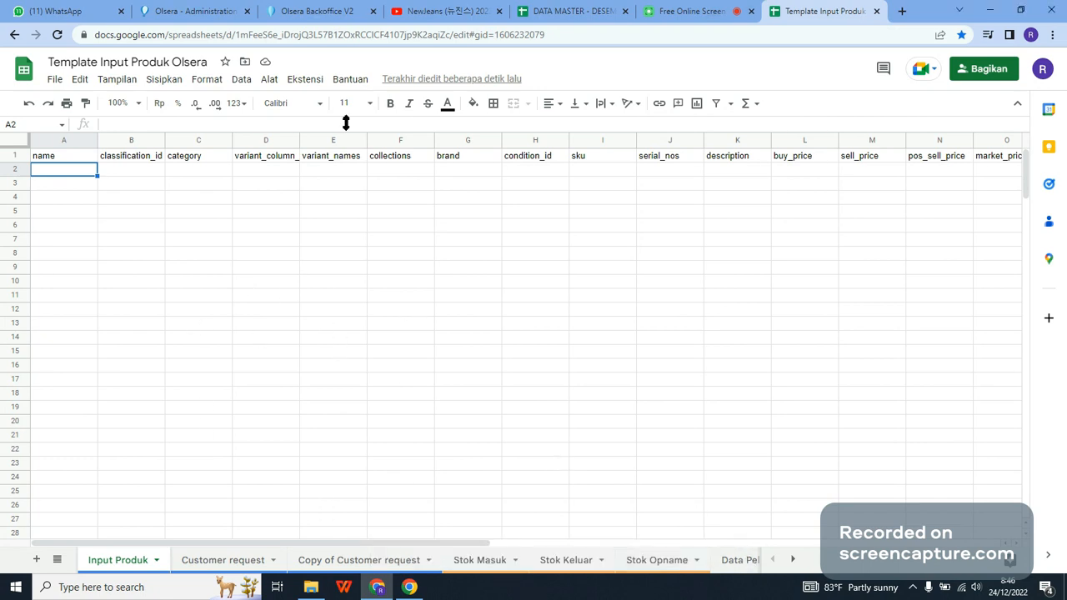
pyautogui.moveTo(382, 8); pyautogui.dragTo(696, 8)
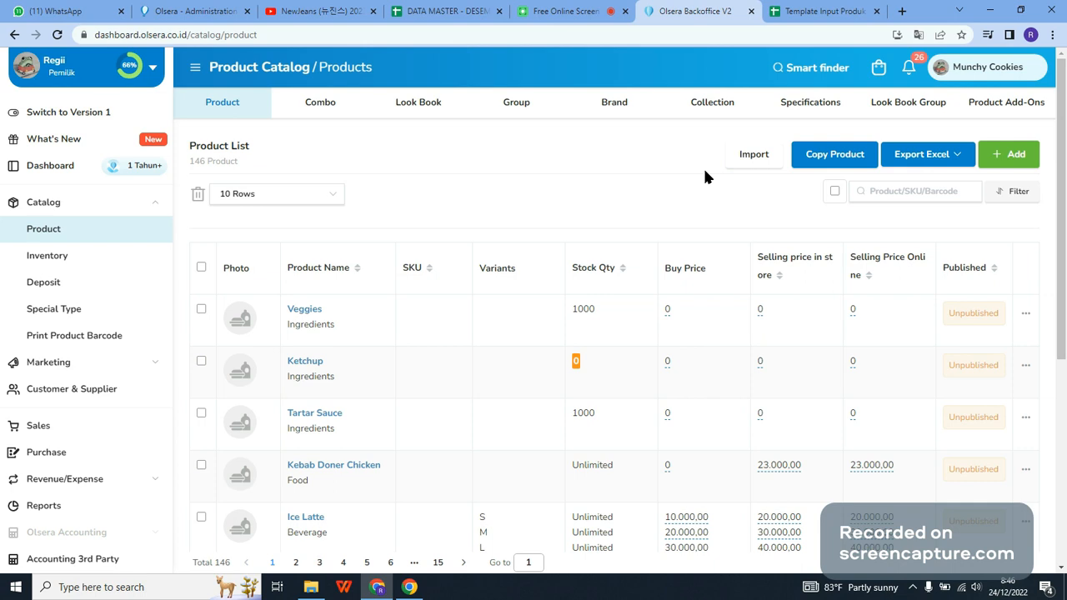
pyautogui.click(736, 160)
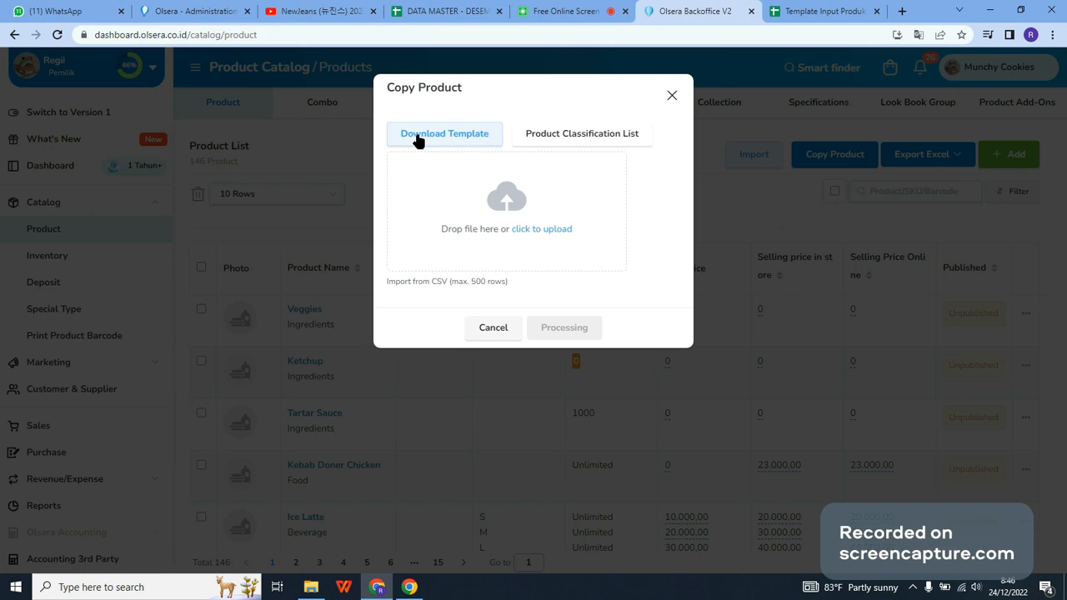
pyautogui.click(671, 98)
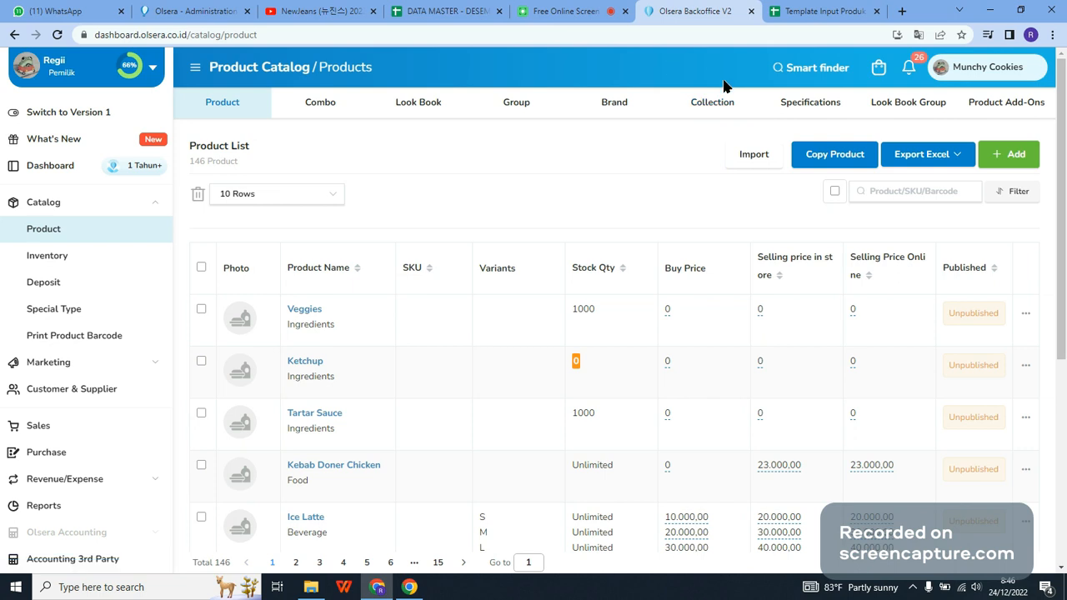
pyautogui.hotkey('ctrl', 'Tab')
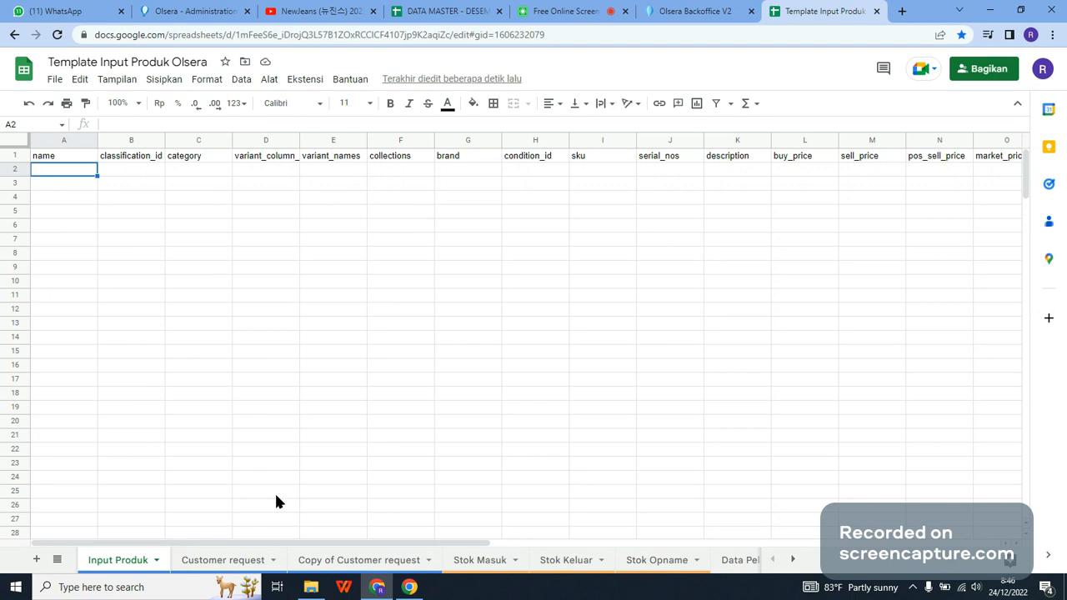
# Step: Enter Nasi Goreng Kampung as the first product name in cell A2 of the Input Produk sheet
pyautogui.moveTo(353, 544); pyautogui.dragTo(44, 212)
pyautogui.write('Nas')
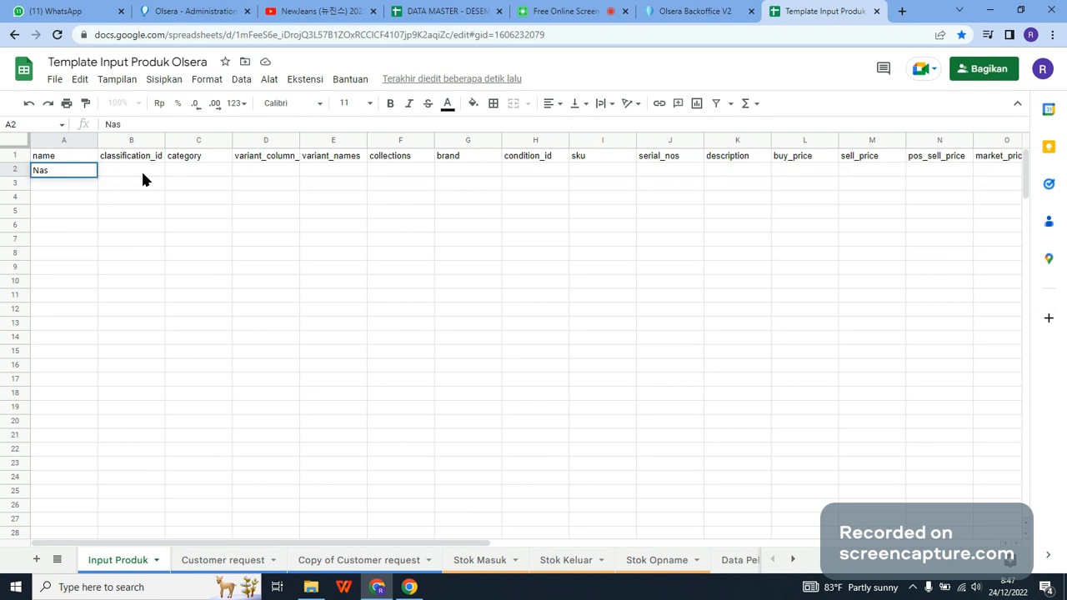
pyautogui.write('i Goreng Kampung')
pyautogui.press('Return')
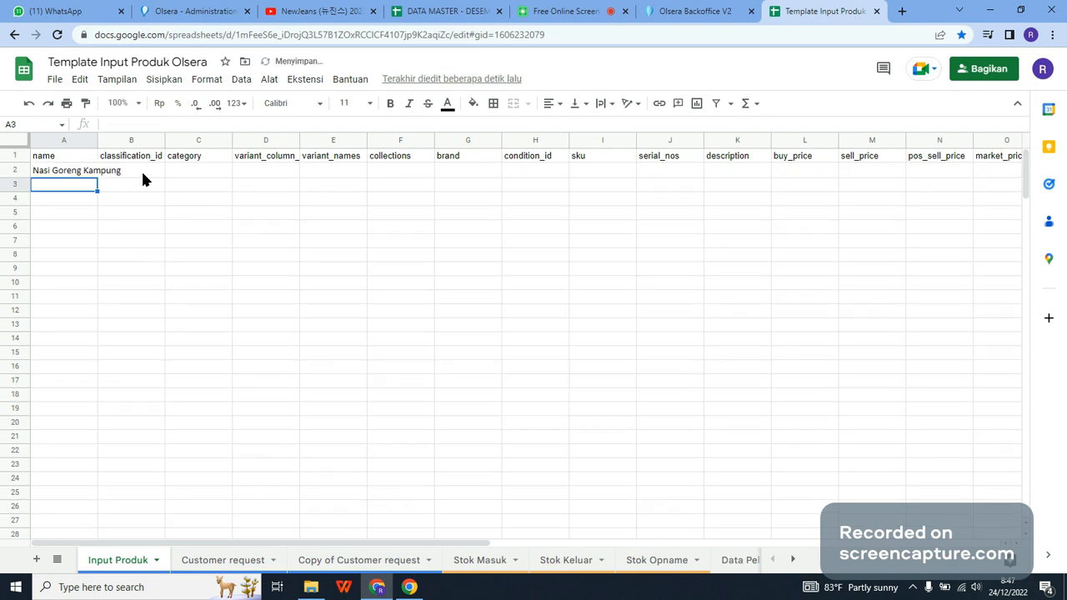
# Step: Enter Spaghetti as the second product name in cell A3
pyautogui.write('Spaget')
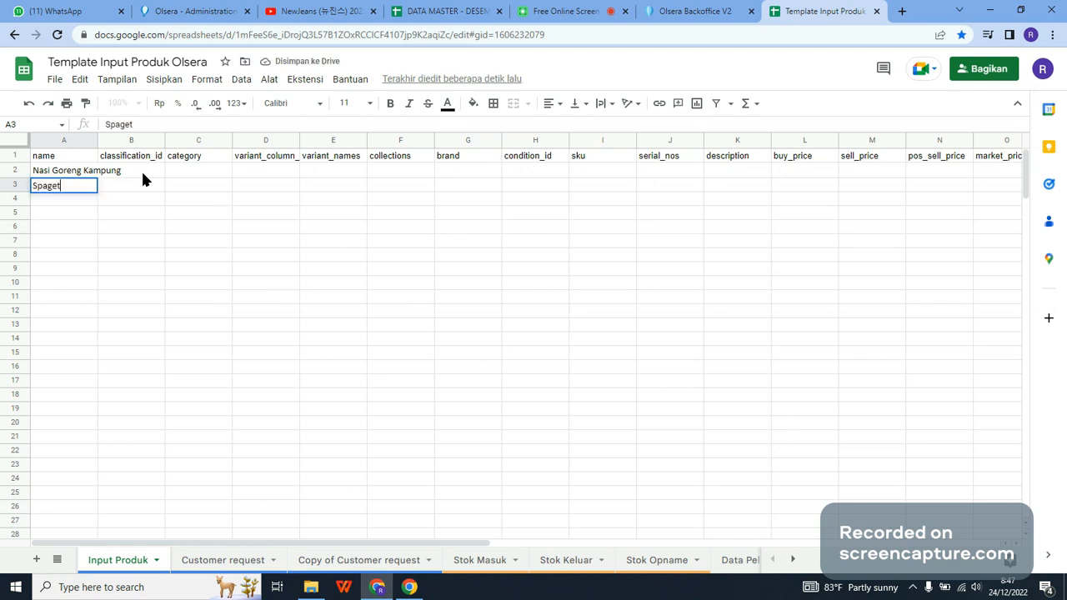
pyautogui.press('BackSpace')
pyautogui.press('BackSpace')
pyautogui.press('BackSpace')
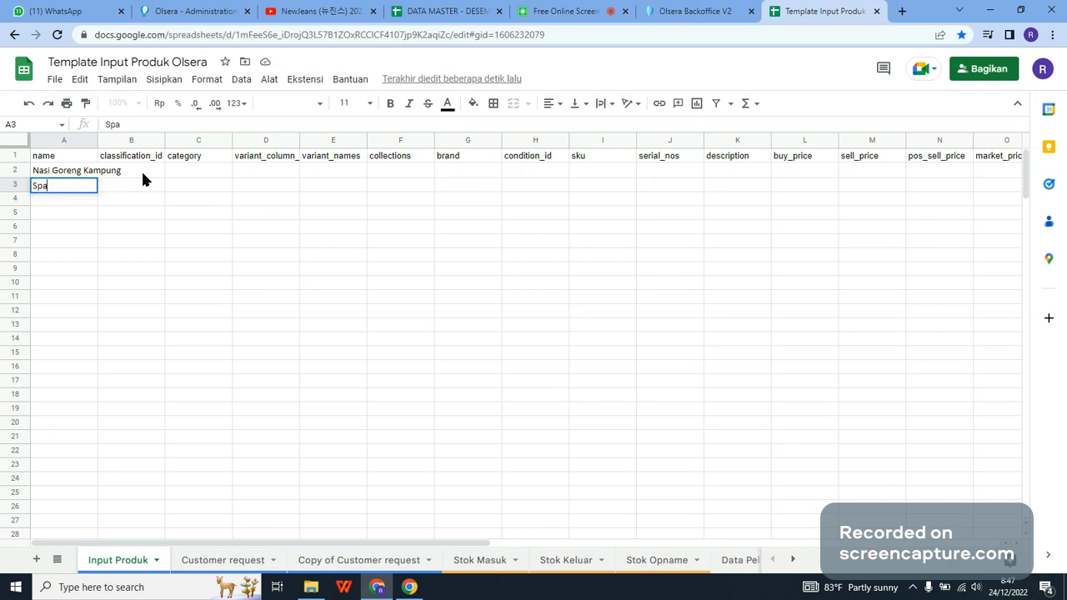
pyautogui.write('ghetti')
pyautogui.press('Return')
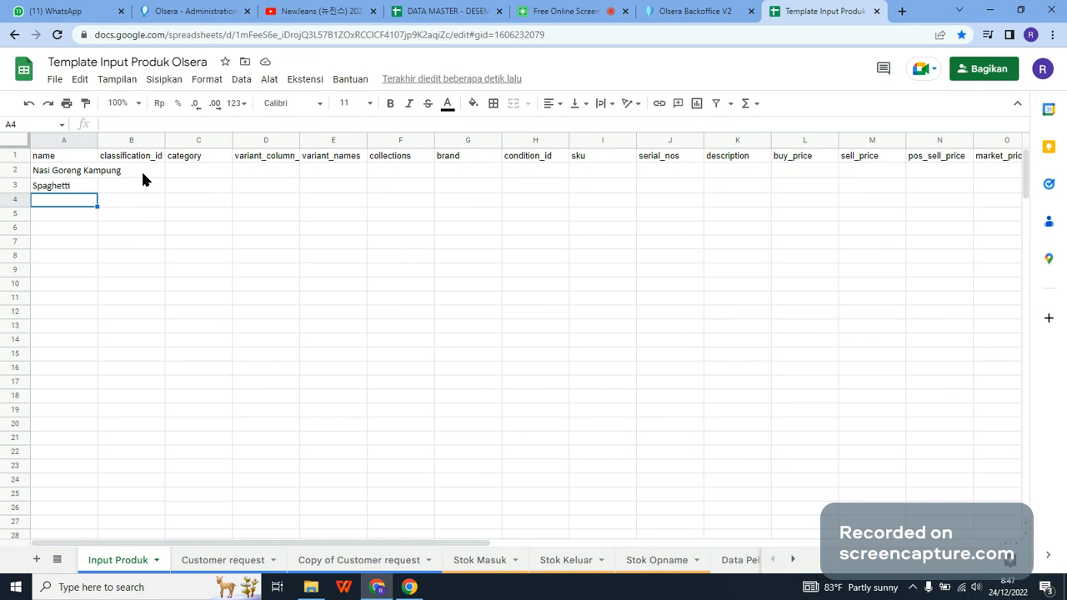
# Step: Enter Pasta, Tomato Sauce and Americano as product names in cells A4 to A6
pyautogui.write('Pasta')
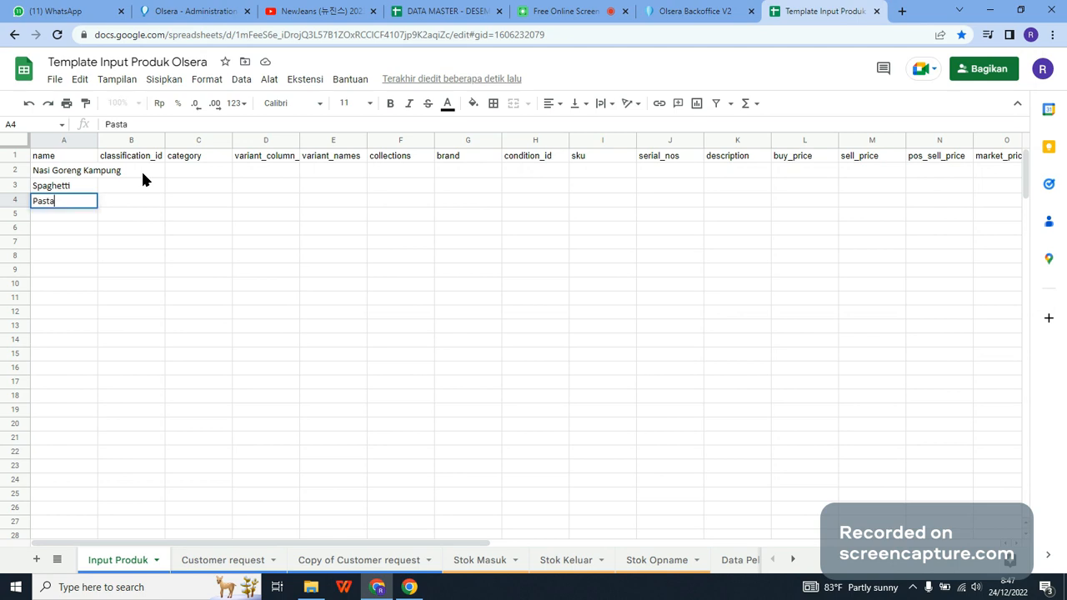
pyautogui.press('Return')
pyautogui.write('To')
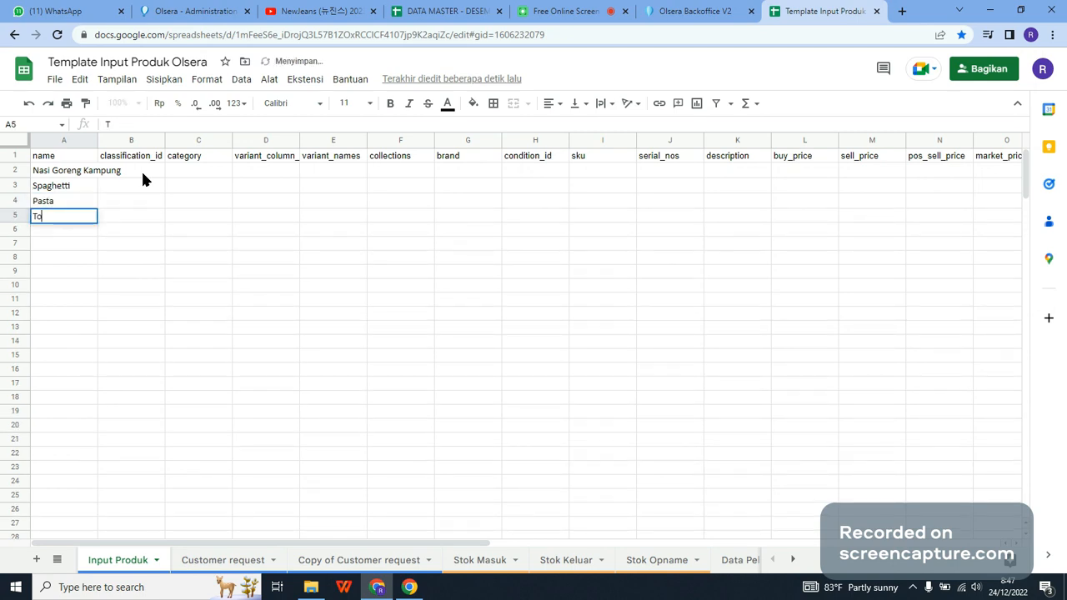
pyautogui.write('mato Sau')
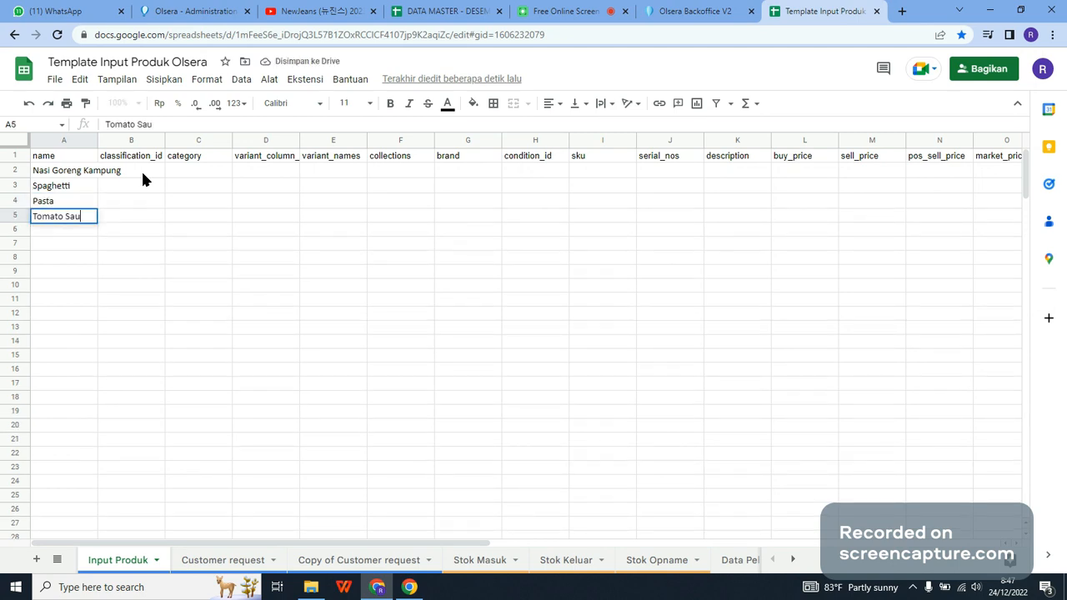
pyautogui.write('ce')
pyautogui.press('Return')
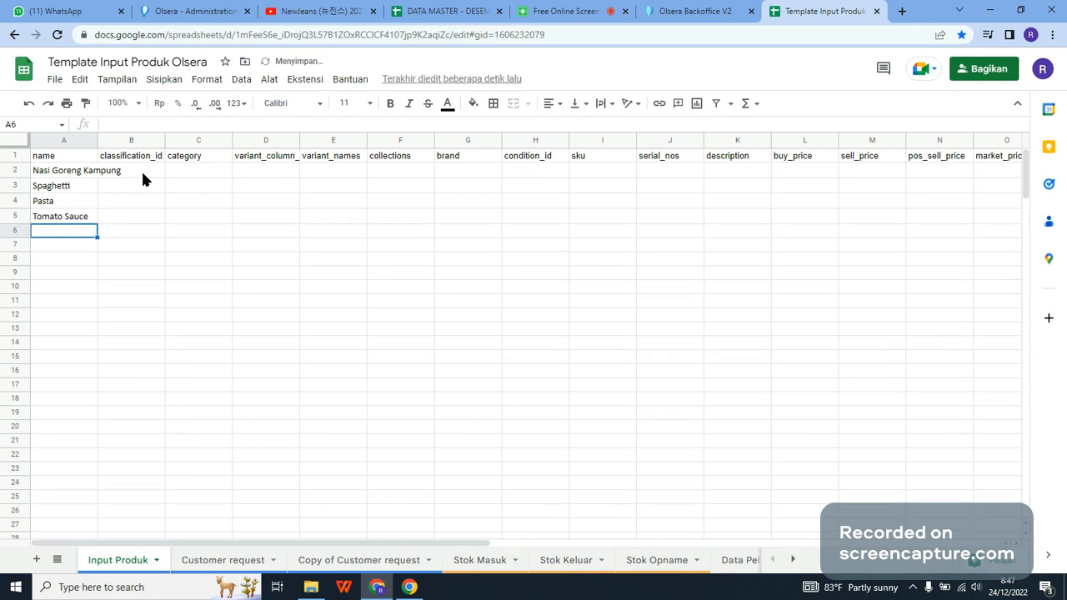
pyautogui.write('Ame')
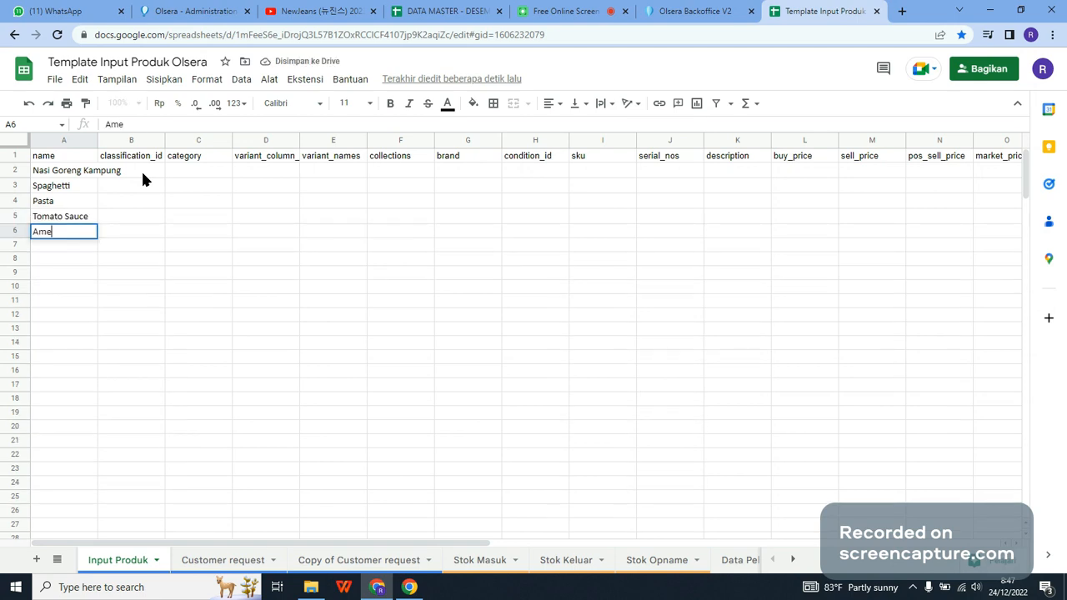
pyautogui.write('ricano')
# Step: Set the category of Nasi Goreng Kampung and Spaghetti to Food in cells C2 and C3
pyautogui.press('Right')
pyautogui.press('Right')
pyautogui.press('Up')
pyautogui.press('Up')
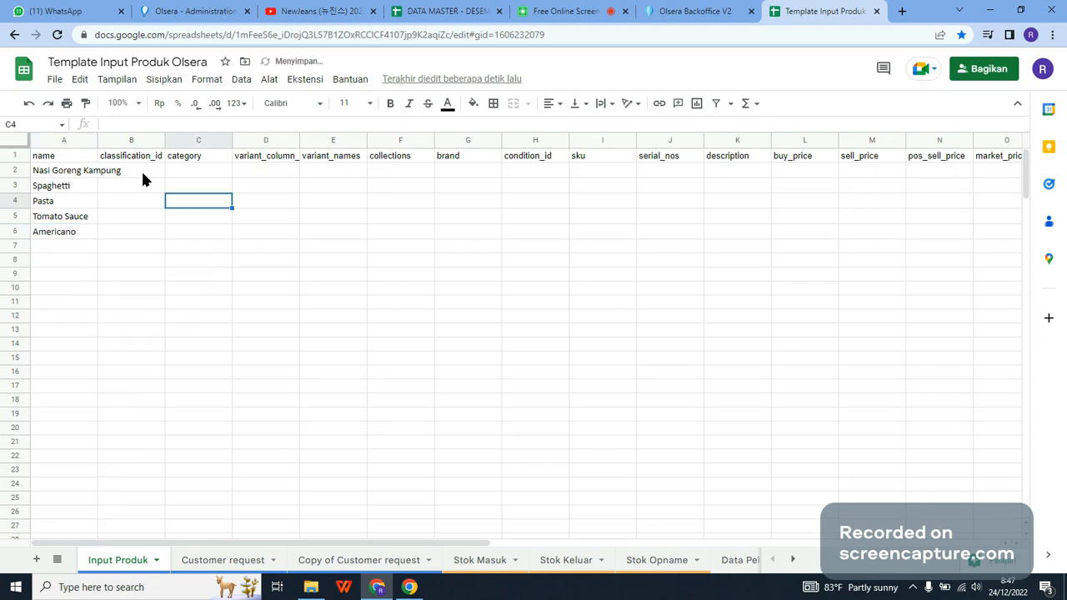
pyautogui.press('Up')
pyautogui.press('Up')
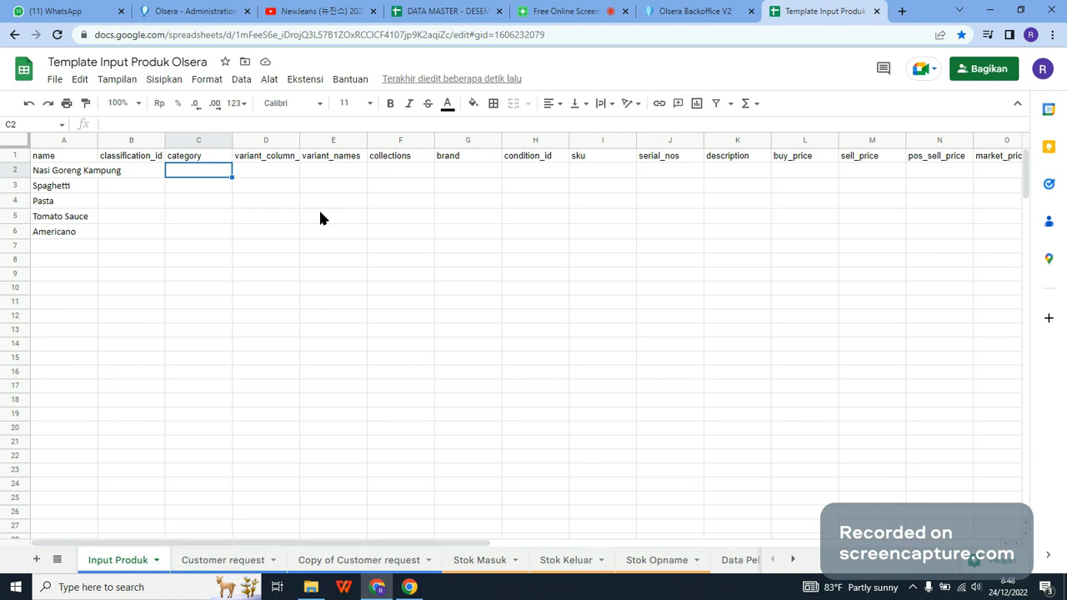
pyautogui.write('Food')
pyautogui.press('Return')
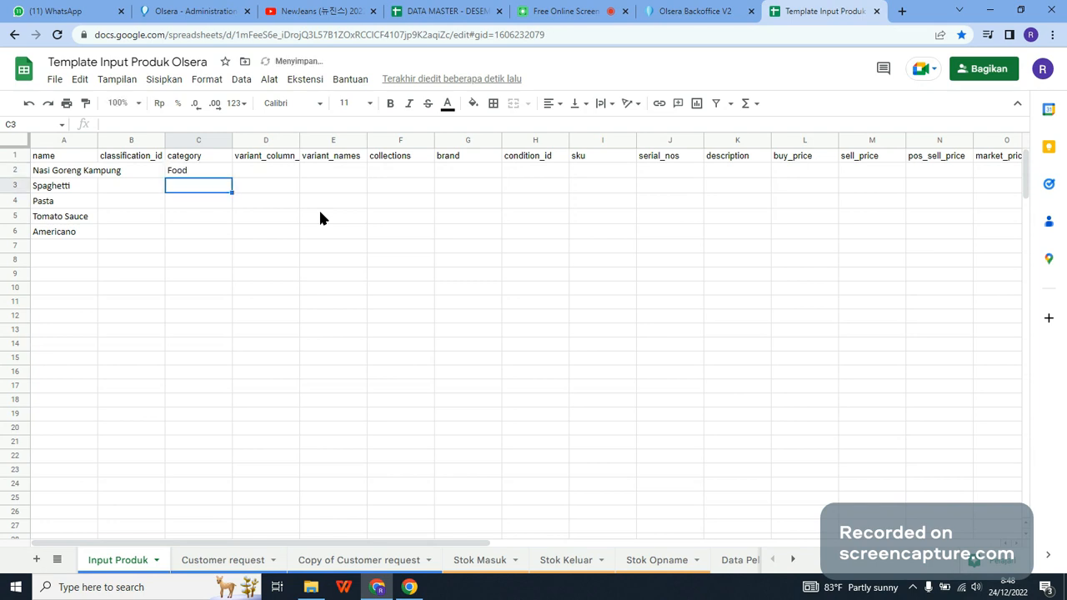
pyautogui.write('Fo')
pyautogui.press('Return')
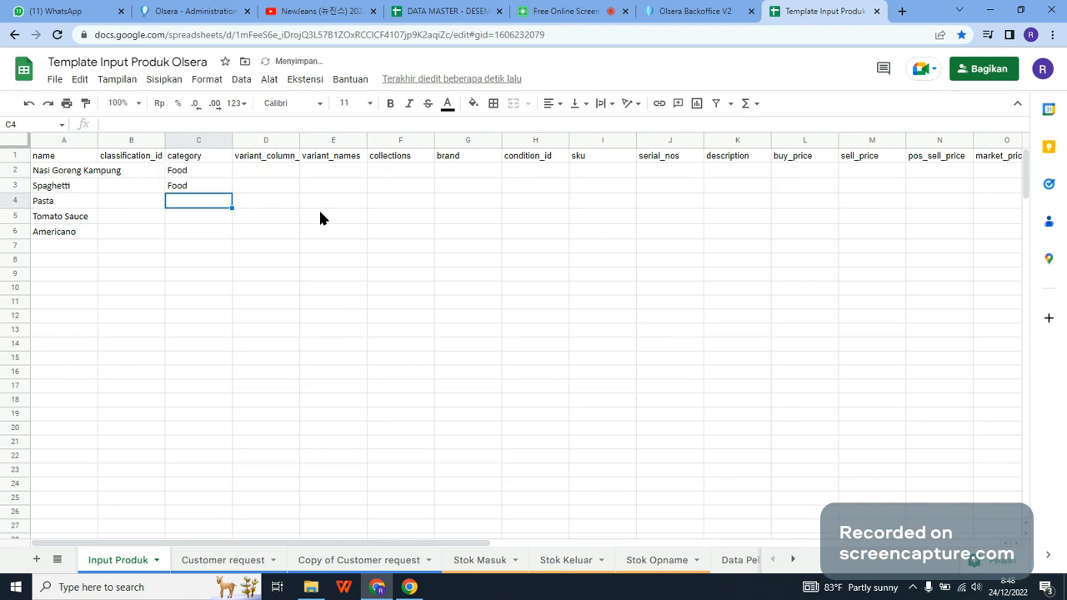
# Step: Set the category of Pasta and Tomato Sauce to Ingredients and of Americano to Beverage in cells C4 to C6
pyautogui.write('Ingredients')
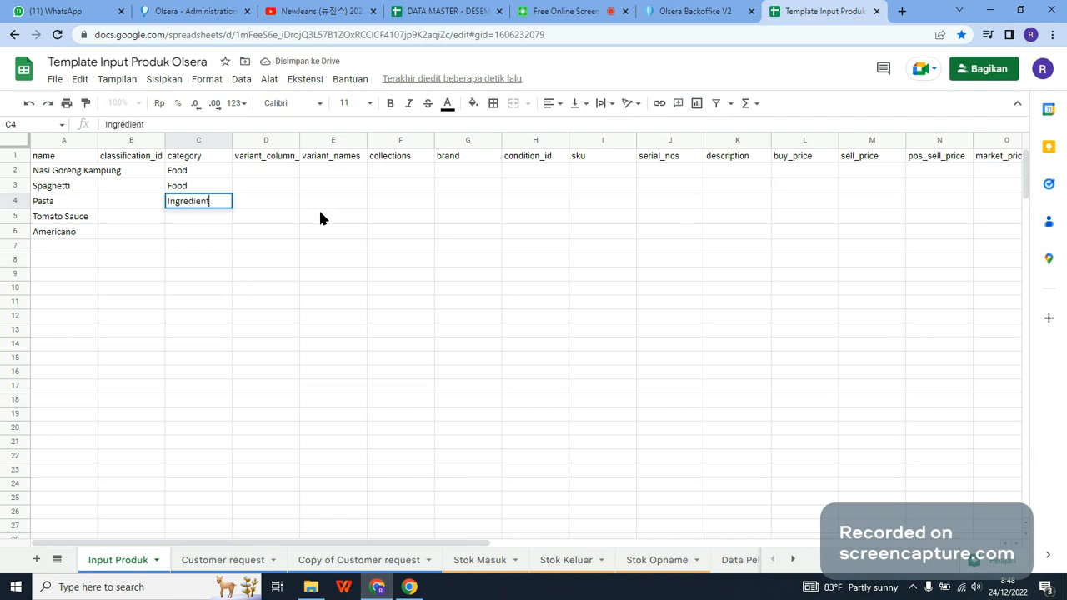
pyautogui.press('Return')
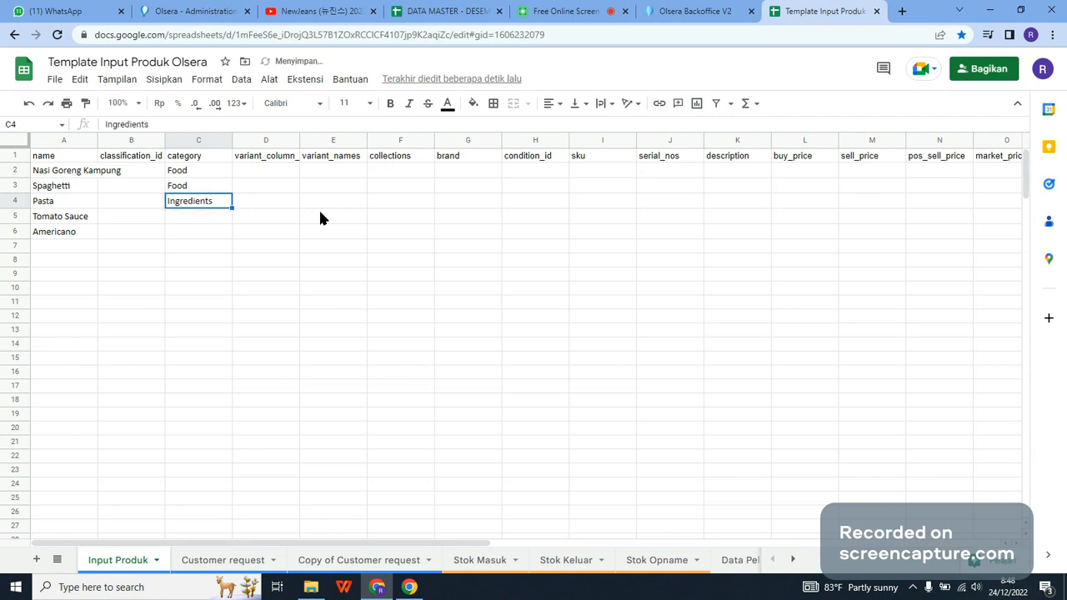
pyautogui.write('Ingredients')
pyautogui.press('Return')
pyautogui.write('Beverage')
pyautogui.press('Return')
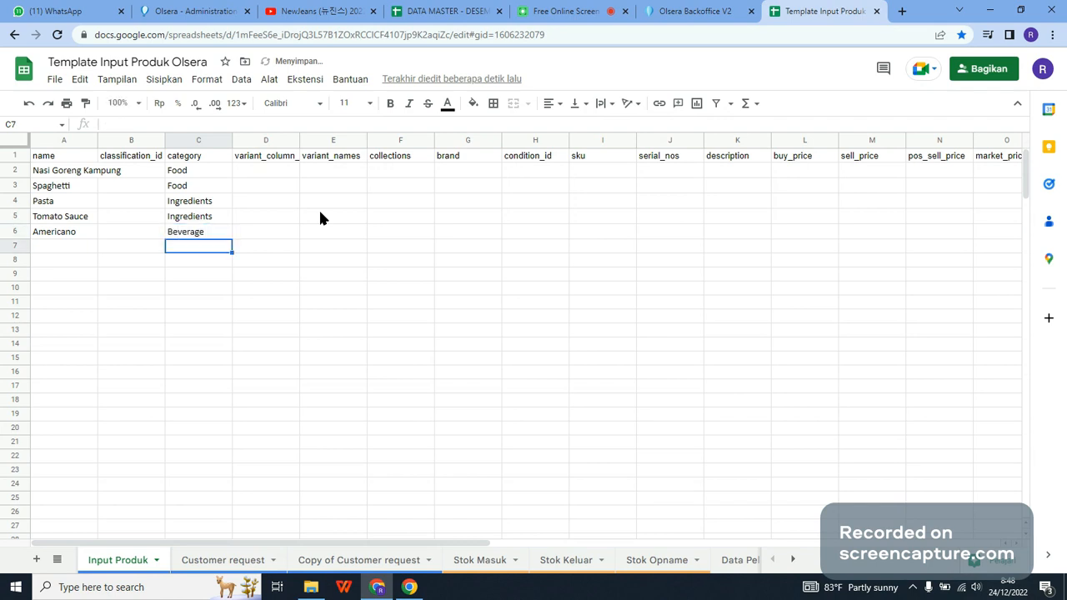
# Step: Switch to Olsera Backoffice and examine how the Ice Latte variants are listed in the product list
pyautogui.press('Right')
pyautogui.press('Left')
pyautogui.press('Up')
pyautogui.press('Up')
pyautogui.press('Up')
pyautogui.press('Up')
pyautogui.press('Up')
pyautogui.press('Up')
pyautogui.press('Right')
pyautogui.press('Right')
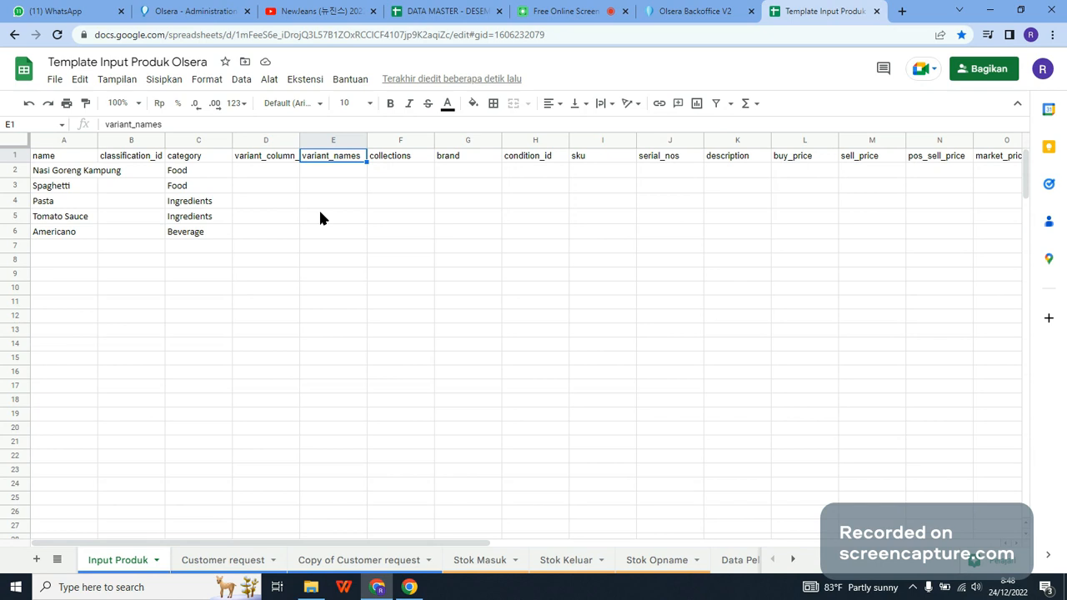
pyautogui.hotkey('ctrl', 'shift', 'Tab')
pyautogui.scroll(-3, 286, 409)
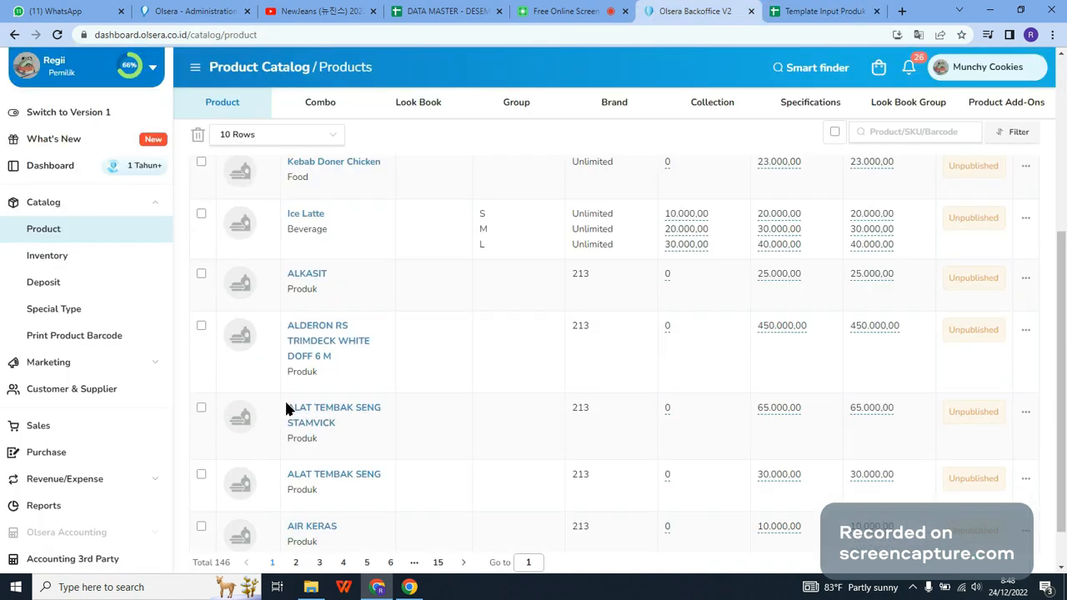
pyautogui.scroll(-1, 286, 408)
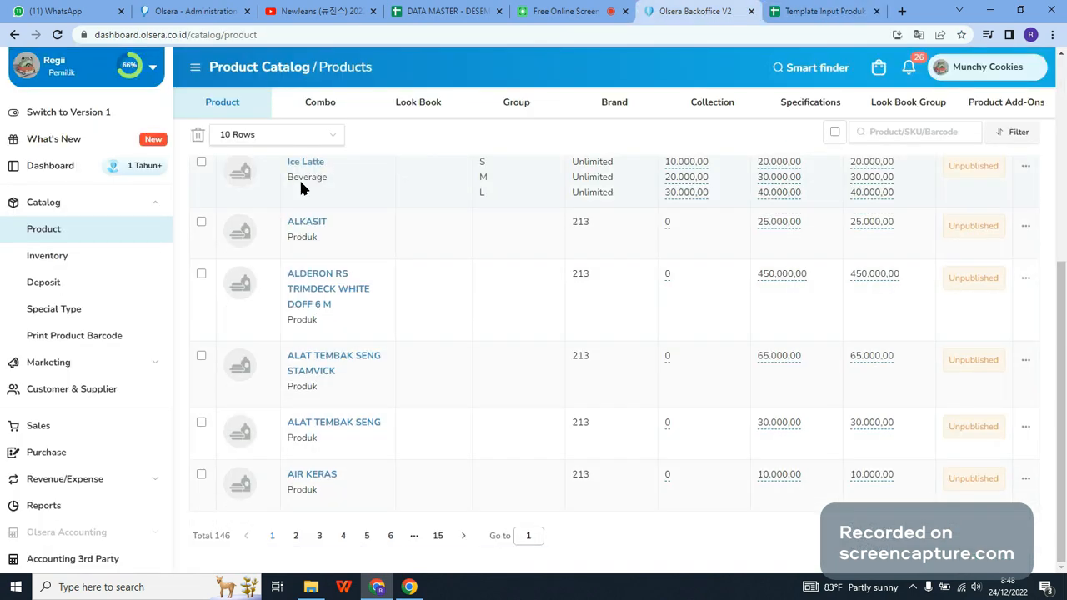
pyautogui.scroll(3, 469, 421)
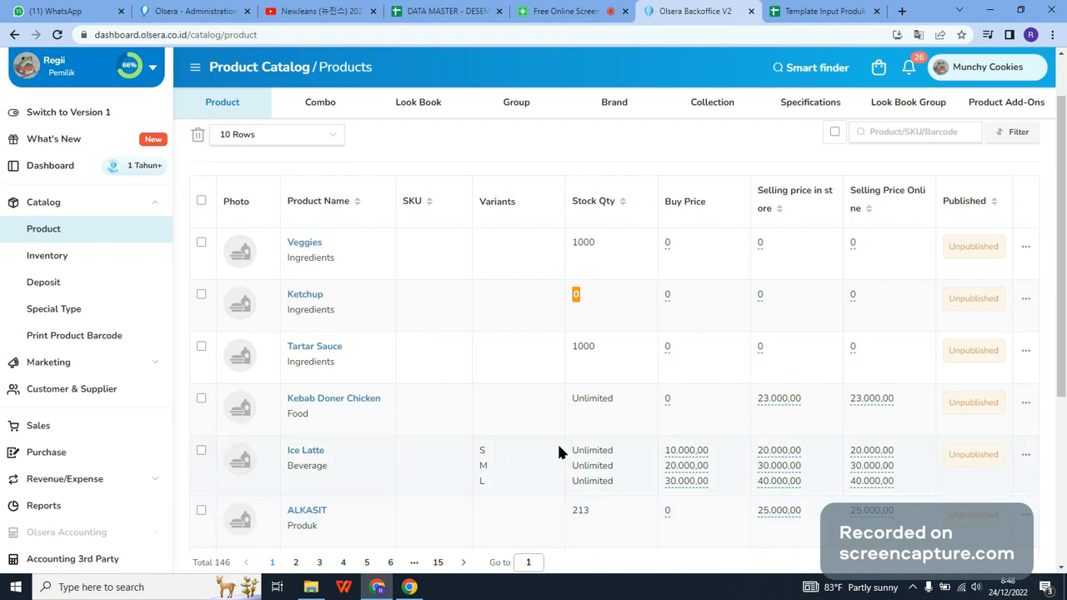
# Step: Return to the template spreadsheet and enter Size as Americano's variant column name in cell D6
pyautogui.hotkey('ctrl', 'Tab')
pyautogui.click(349, 243)
pyautogui.press('Up')
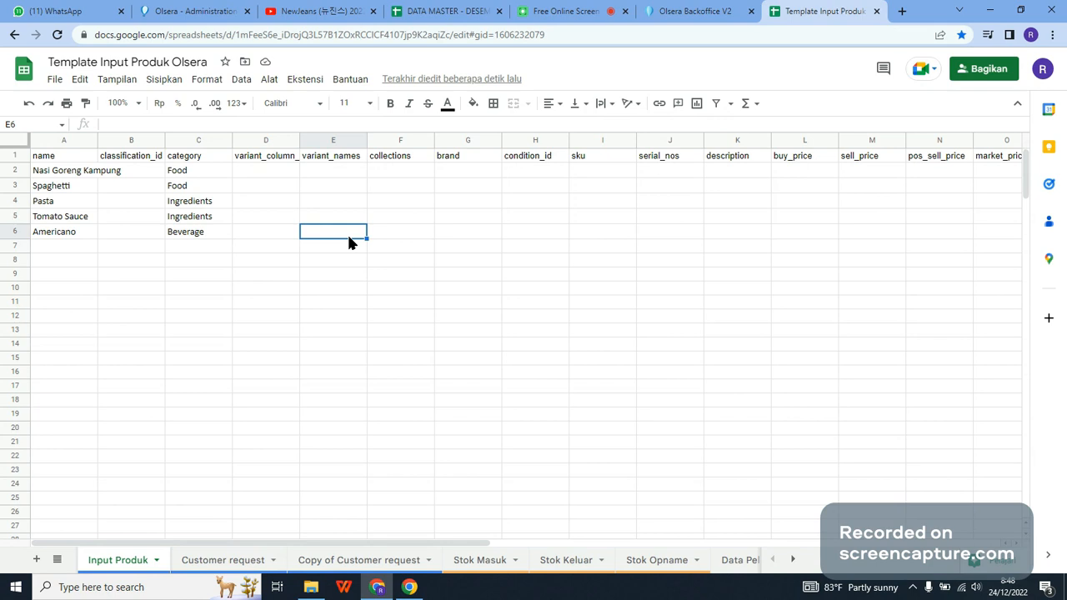
pyautogui.press('Left')
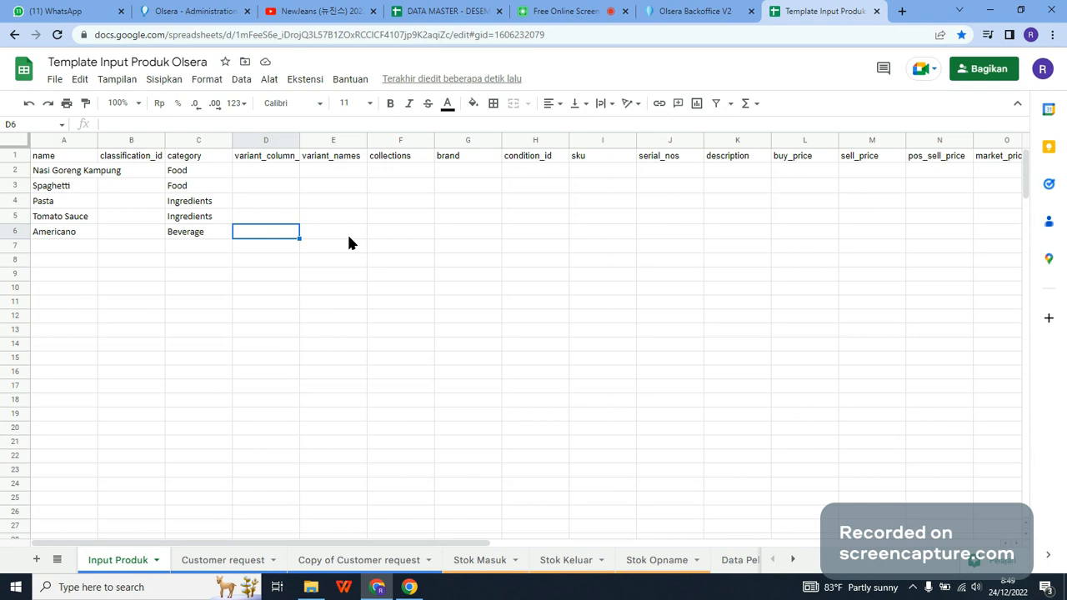
pyautogui.press('Left')
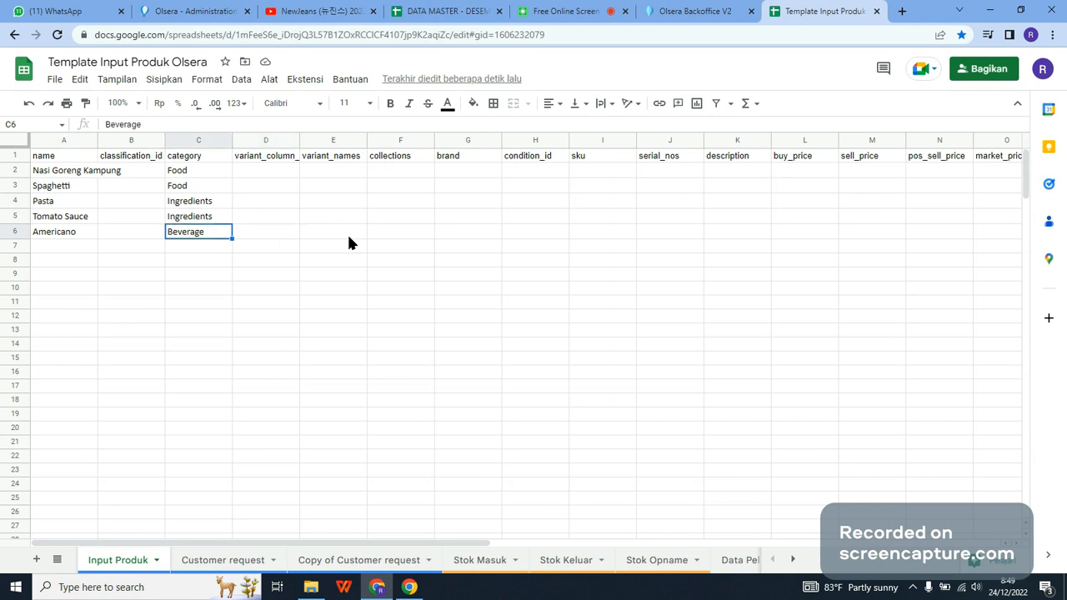
pyautogui.press('Right')
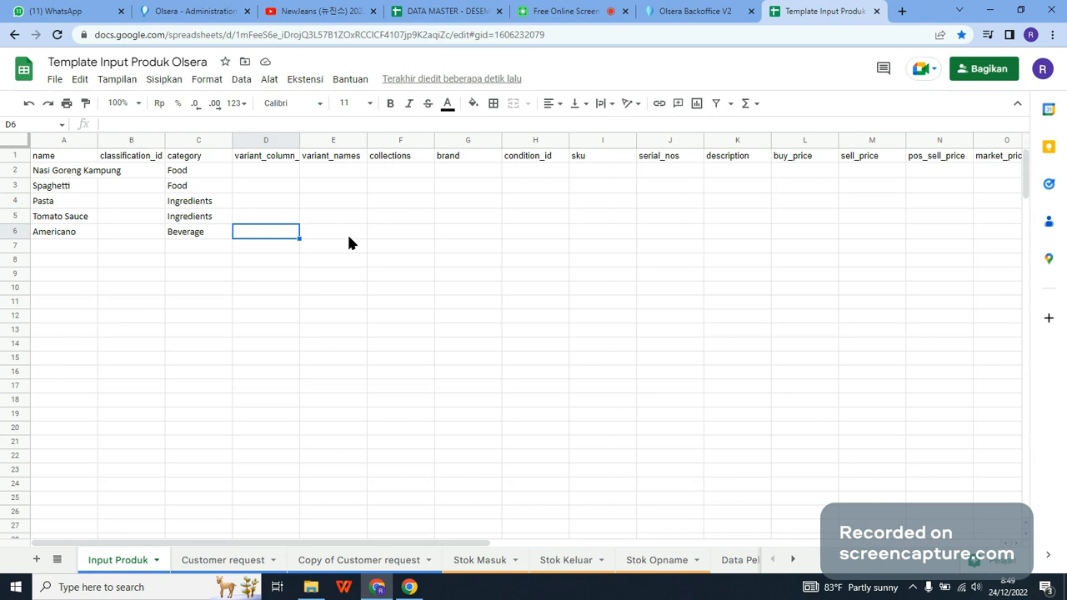
pyautogui.press('Up')
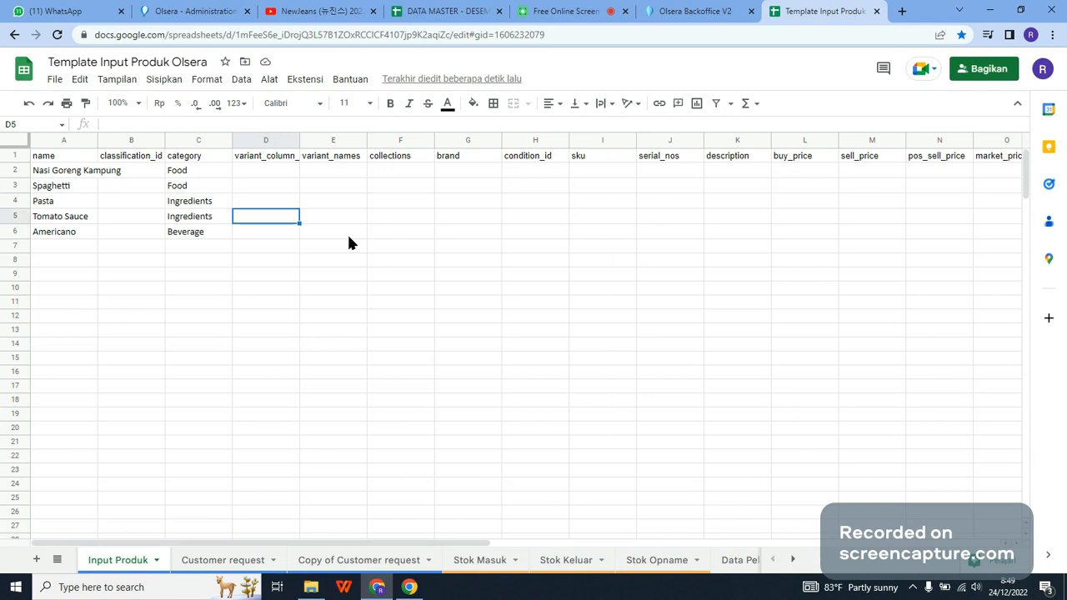
pyautogui.hotkey('ctrl', 'Up')
pyautogui.press('Down')
pyautogui.press('Down')
pyautogui.press('Down')
pyautogui.press('Down')
pyautogui.press('Down')
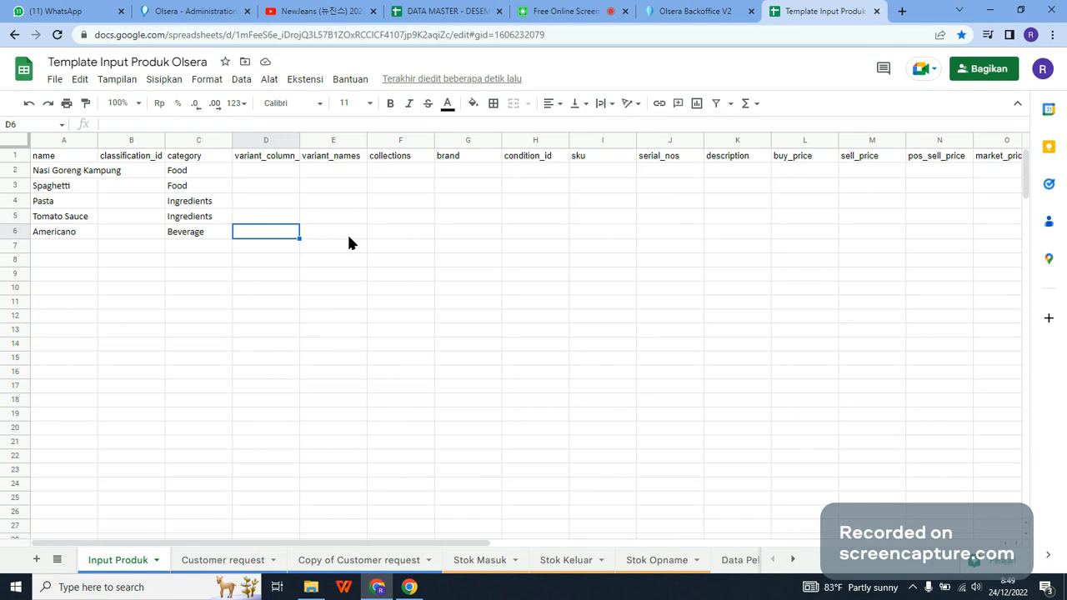
pyautogui.write('Size')
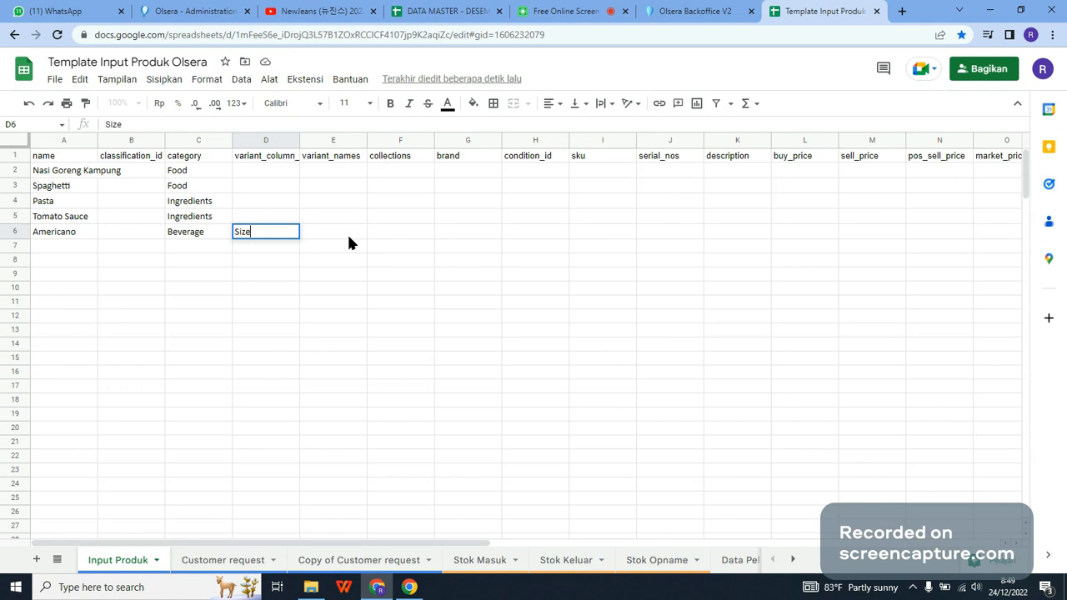
pyautogui.press('Return')
# Step: Enter Small and Medium as Americano's variant names in cells E6 and E7
pyautogui.click(349, 235)
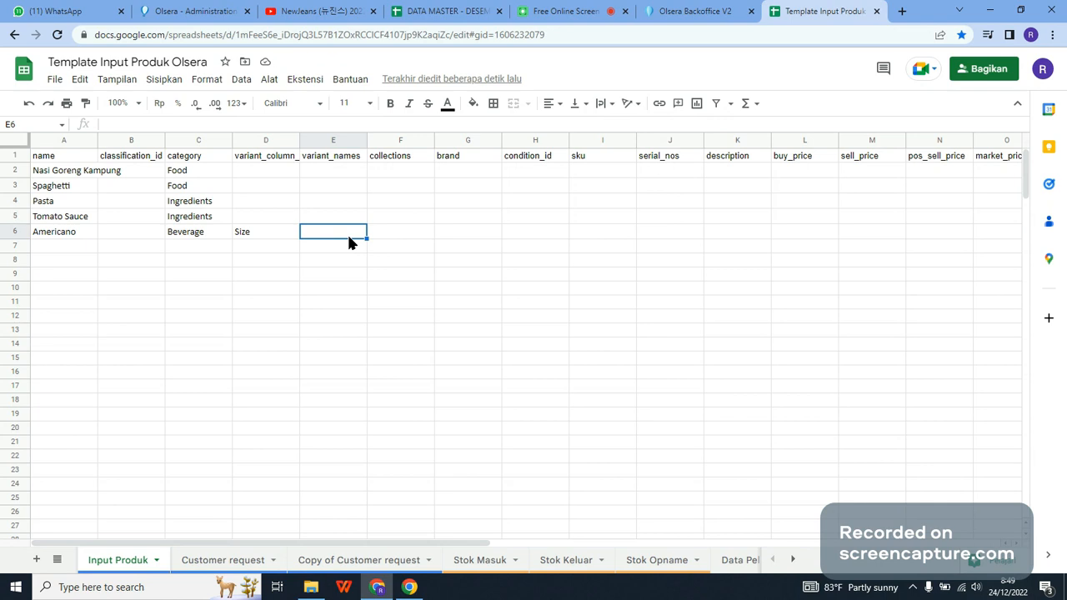
pyautogui.write('Small')
pyautogui.press('Return')
pyautogui.write('Medium')
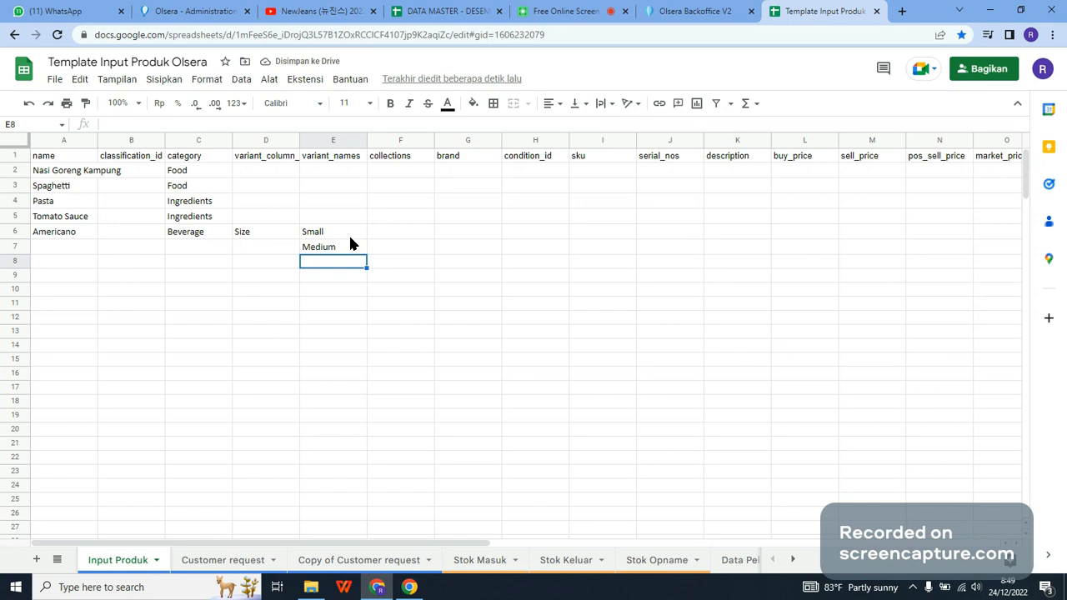
# Step: Enter Large as Americano's variant name in cell E8 and repeat its name, Beverage category and Size down rows 7 and 8
pyautogui.write('LArge')
pyautogui.press('Return')
pyautogui.press('Up')
pyautogui.press('F2')
pyautogui.press('Left')
pyautogui.press('Left')
pyautogui.press('Left')
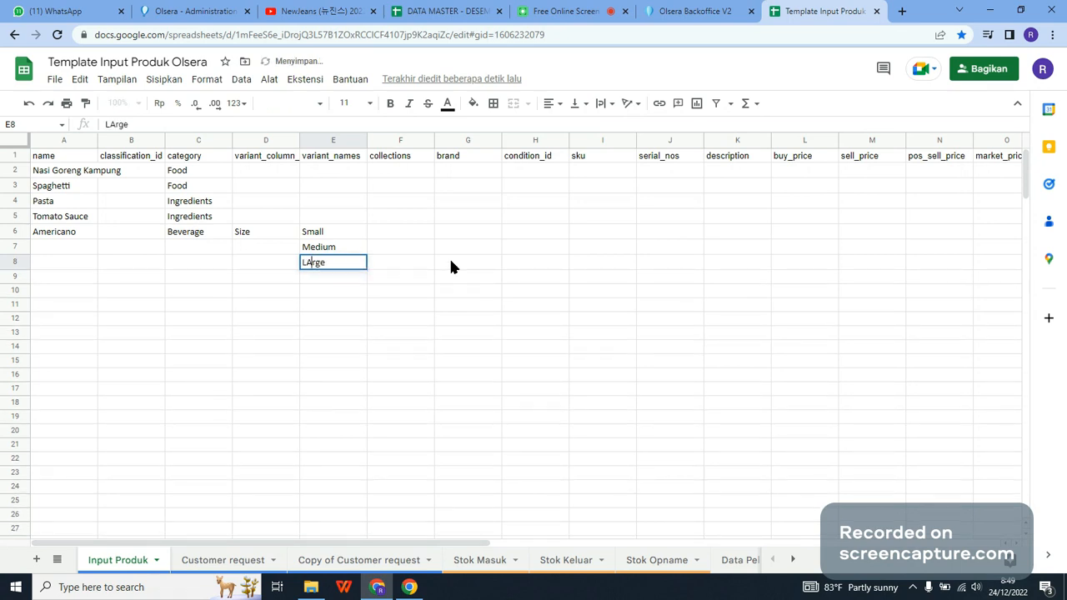
pyautogui.press('BackSpace')
pyautogui.write('a')
pyautogui.press('Return')
pyautogui.moveTo(39, 236); pyautogui.dragTo(298, 266)
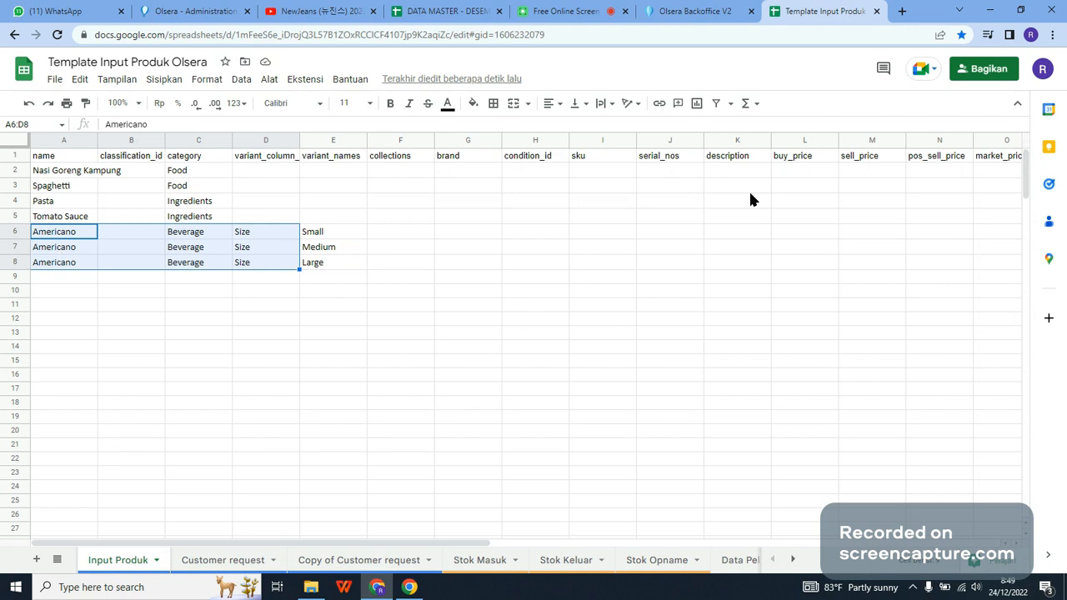
# Step: Enter the buy prices 130000 for Nasi Goreng Kampung and 15000 for Spaghetti in cells L2 and L3
pyautogui.click(798, 175)
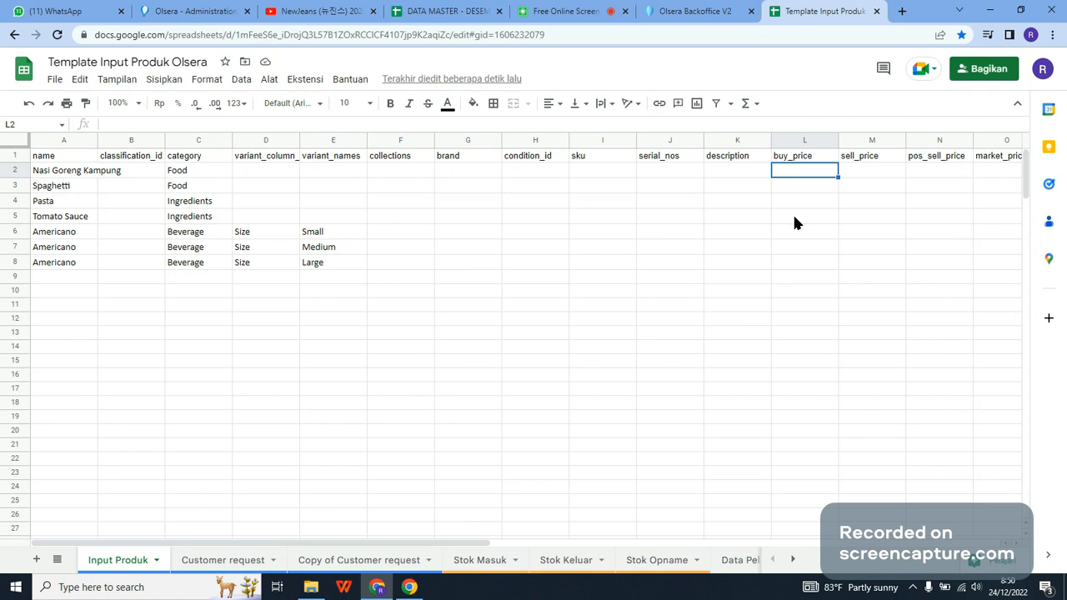
pyautogui.write('13000')
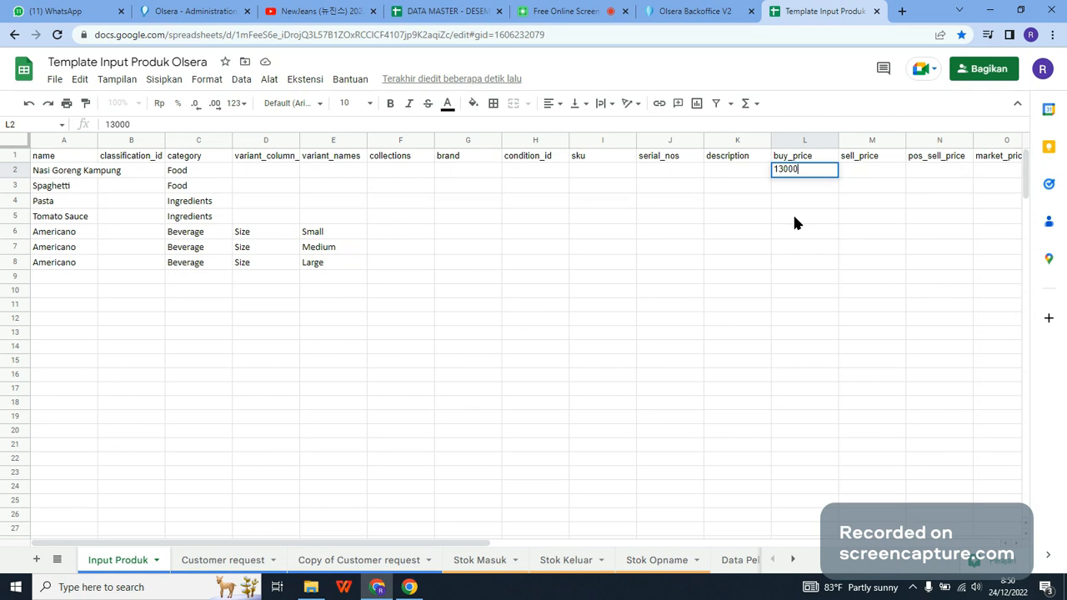
pyautogui.write('0')
pyautogui.press('Return')
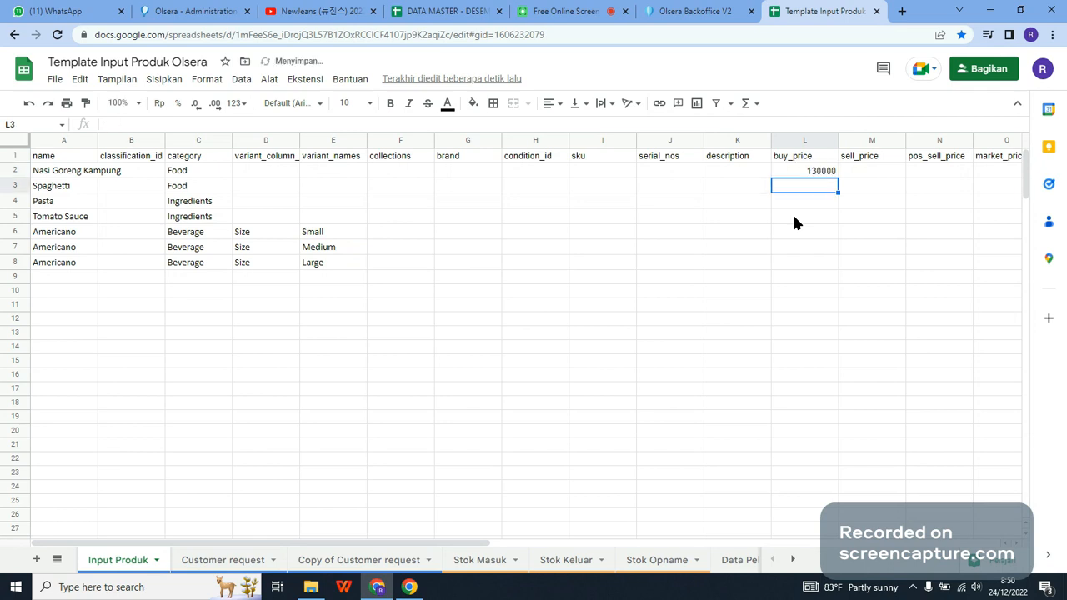
pyautogui.write('15000')
pyautogui.click(794, 216)
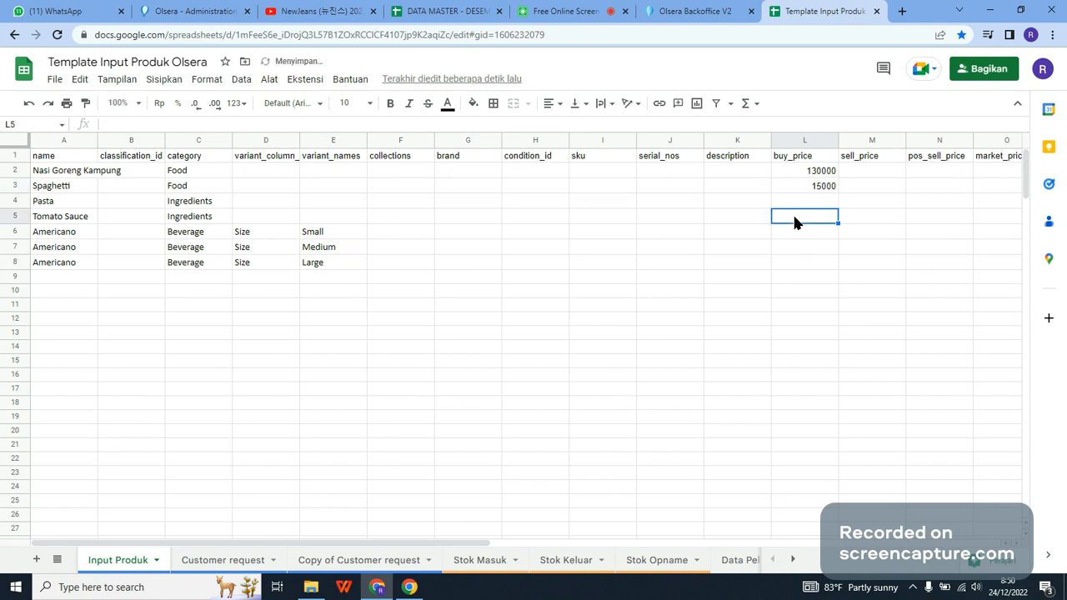
# Step: Enter a buy price of 40000 for both Pasta and Tomato Sauce in cells L4 and L5
pyautogui.press('Down')
pyautogui.press('Up')
pyautogui.press('Up')
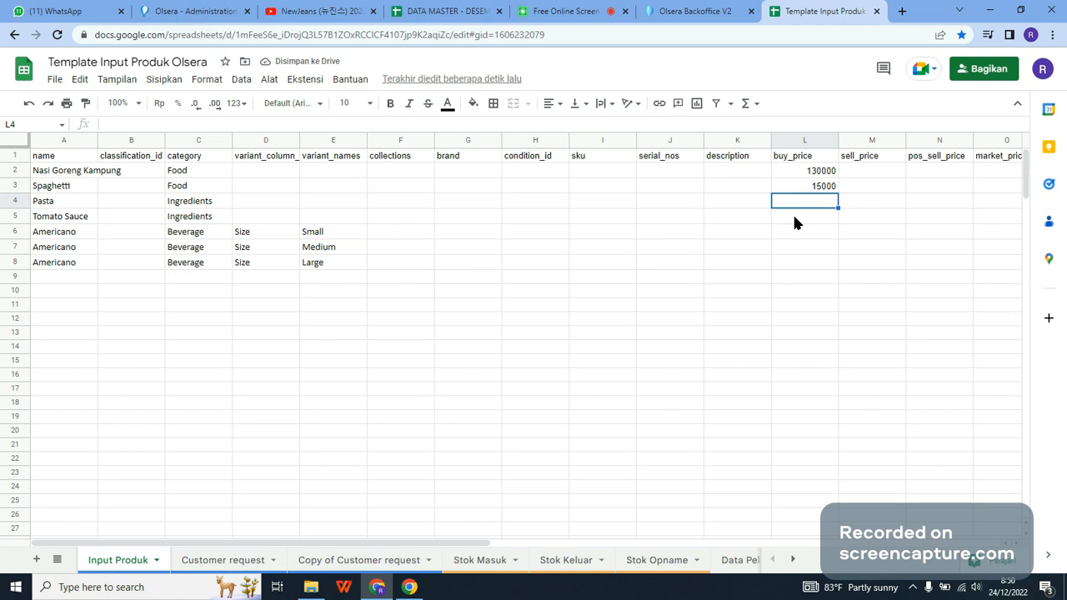
pyautogui.write('40000')
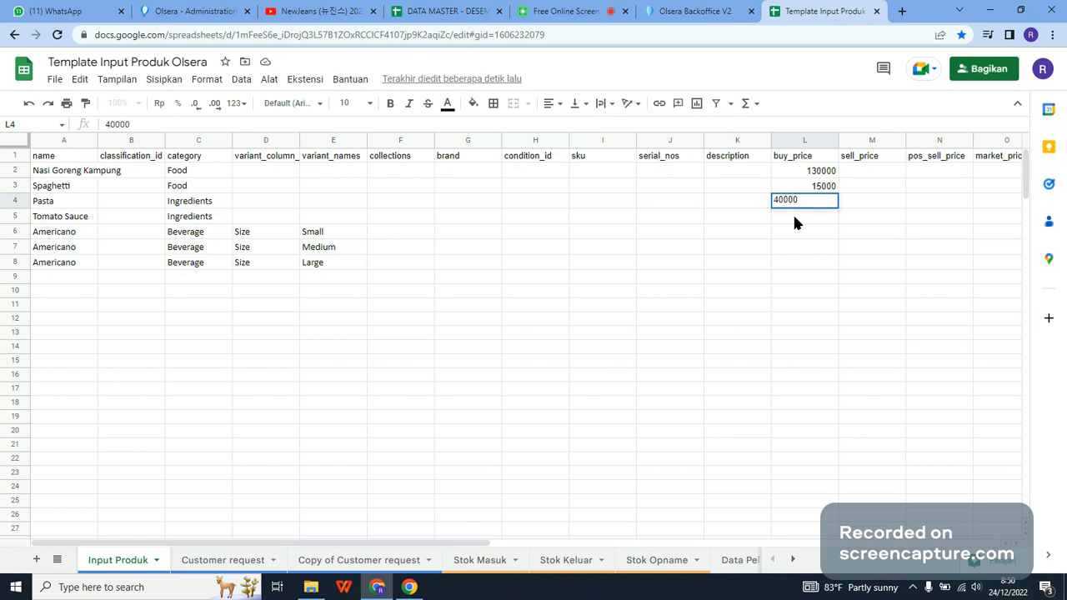
pyautogui.write('4000')
pyautogui.press('BackSpace')
pyautogui.press('BackSpace')
pyautogui.press('BackSpace')
pyautogui.press('BackSpace')
pyautogui.press('Return')
pyautogui.write('4')
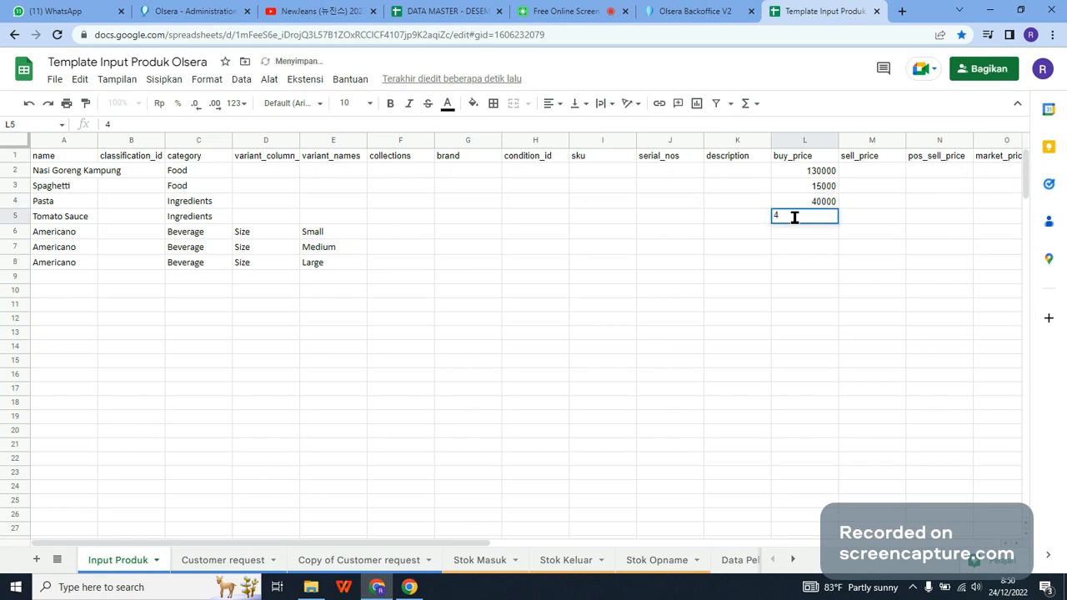
pyautogui.write('0000')
pyautogui.press('Return')
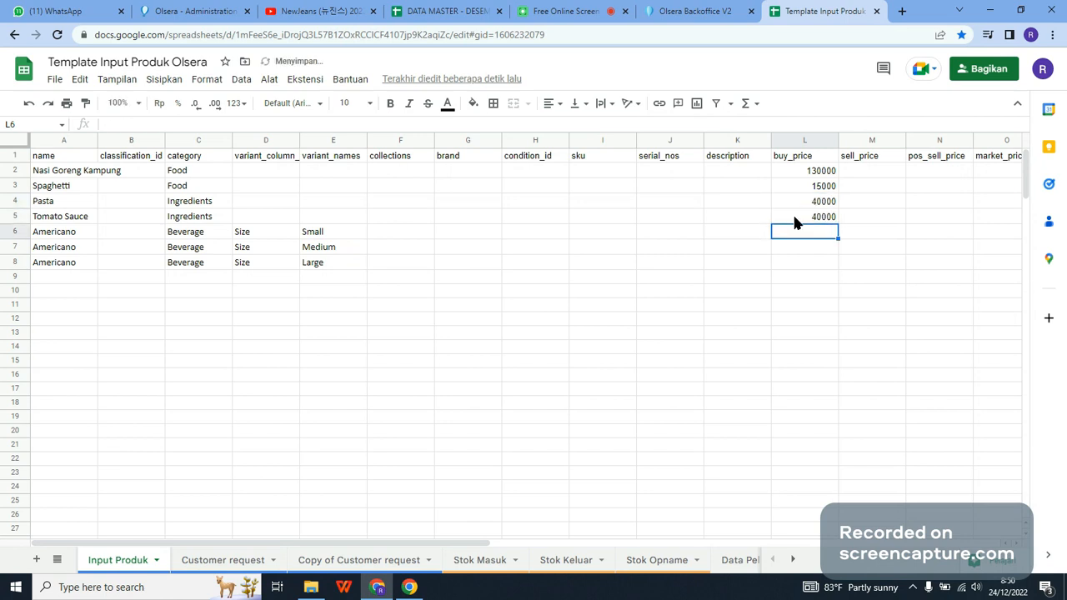
# Step: Enter the buy prices 10000 for Americano Small and 12000 for Americano Medium in cells L6 and L7
pyautogui.write('10000')
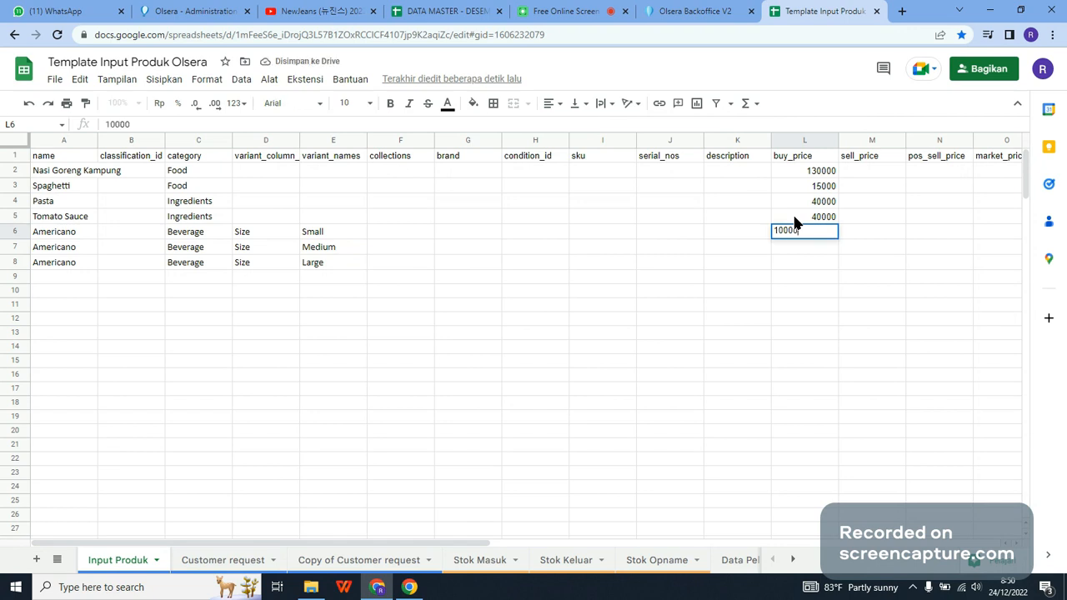
pyautogui.press('Return')
pyautogui.write('12')
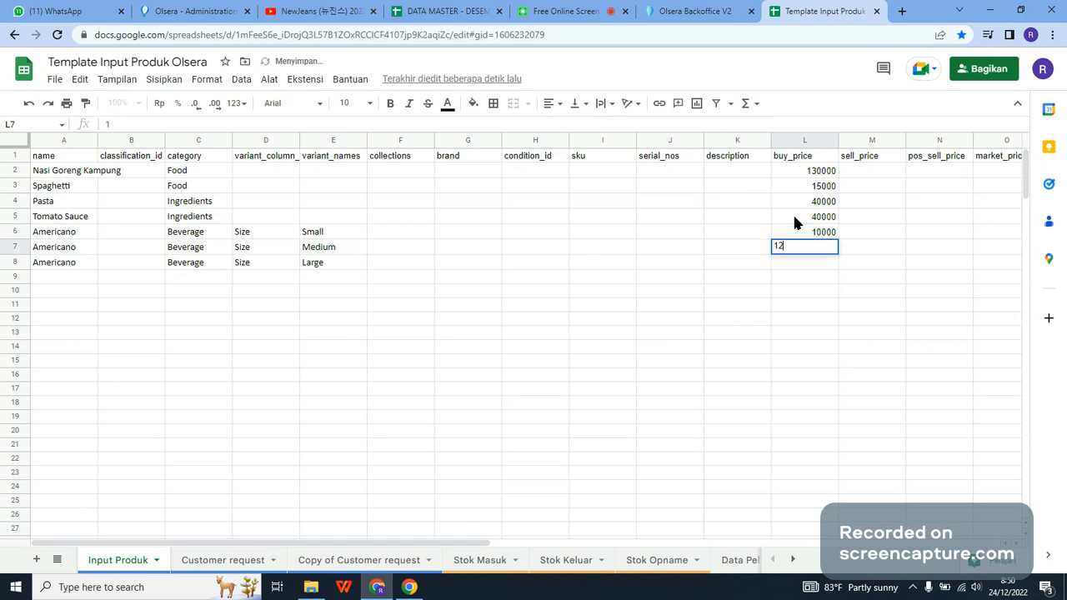
pyautogui.write('0000')
pyautogui.press('Return')
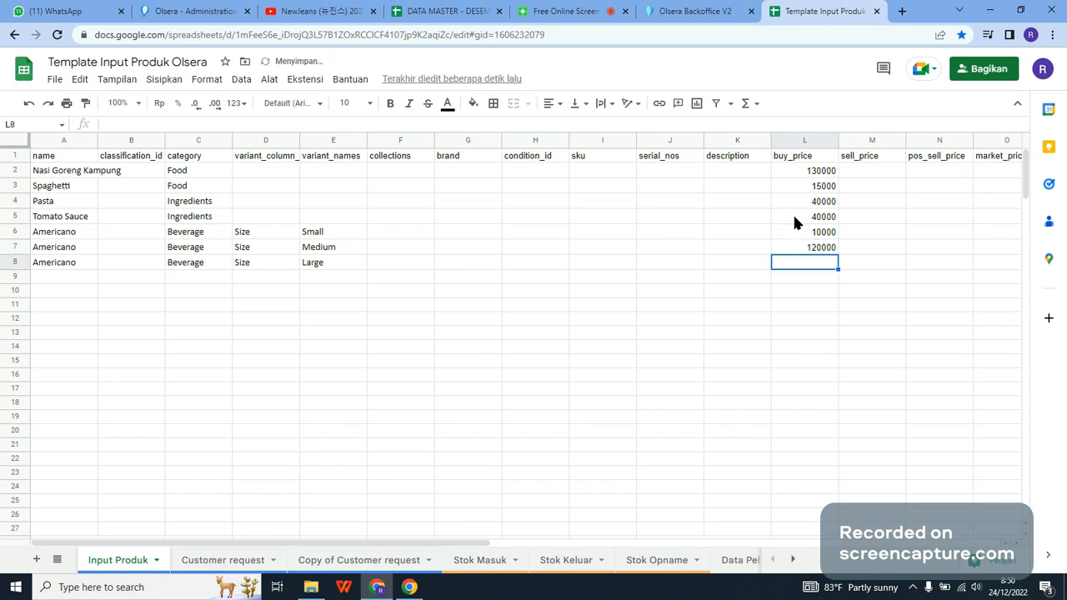
pyautogui.press('Up')
pyautogui.press('Return')
pyautogui.press('BackSpace')
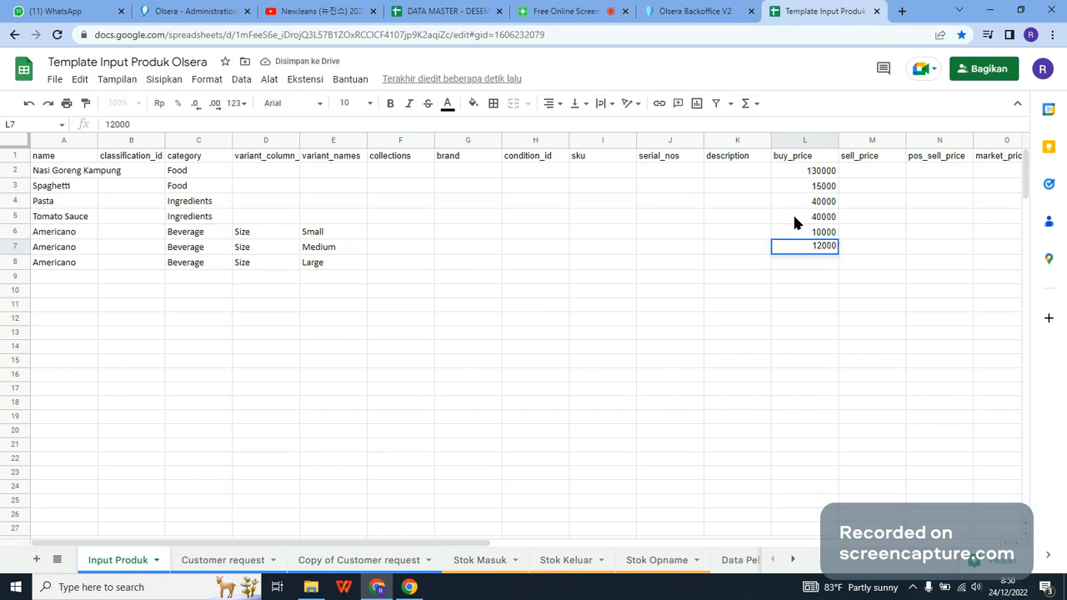
pyautogui.press('Return')
# Step: Enter 14000 as the buy price of Americano Large in cell L8
pyautogui.write('14000')
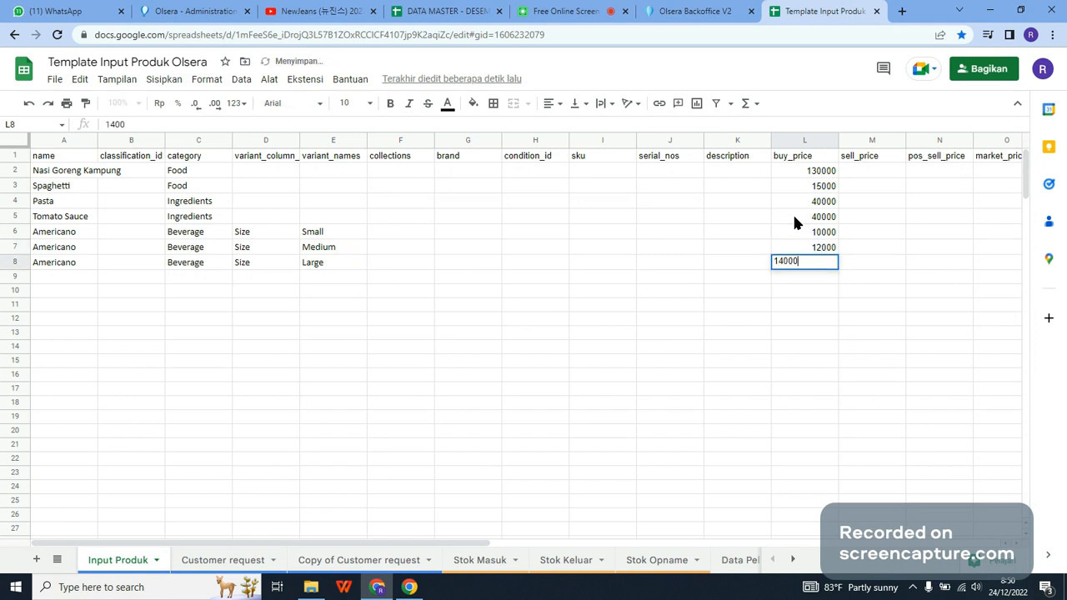
pyautogui.write('0')
pyautogui.press('Return')
pyautogui.press('Up')
pyautogui.press('Return')
pyautogui.press('BackSpace')
pyautogui.press('Return')
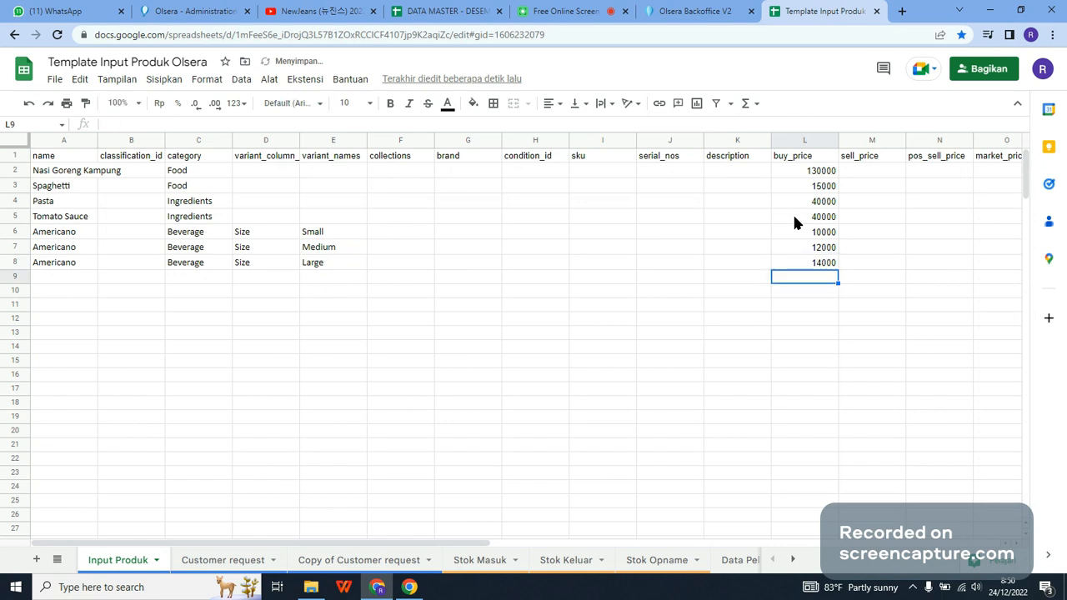
pyautogui.press('Up')
pyautogui.press('Return')
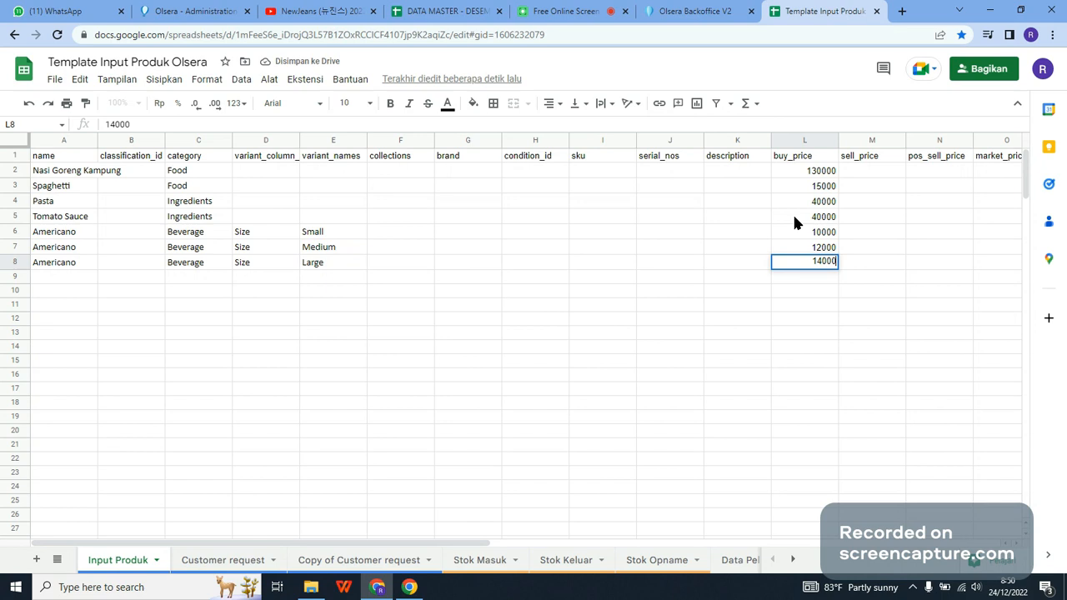
pyautogui.click(793, 213)
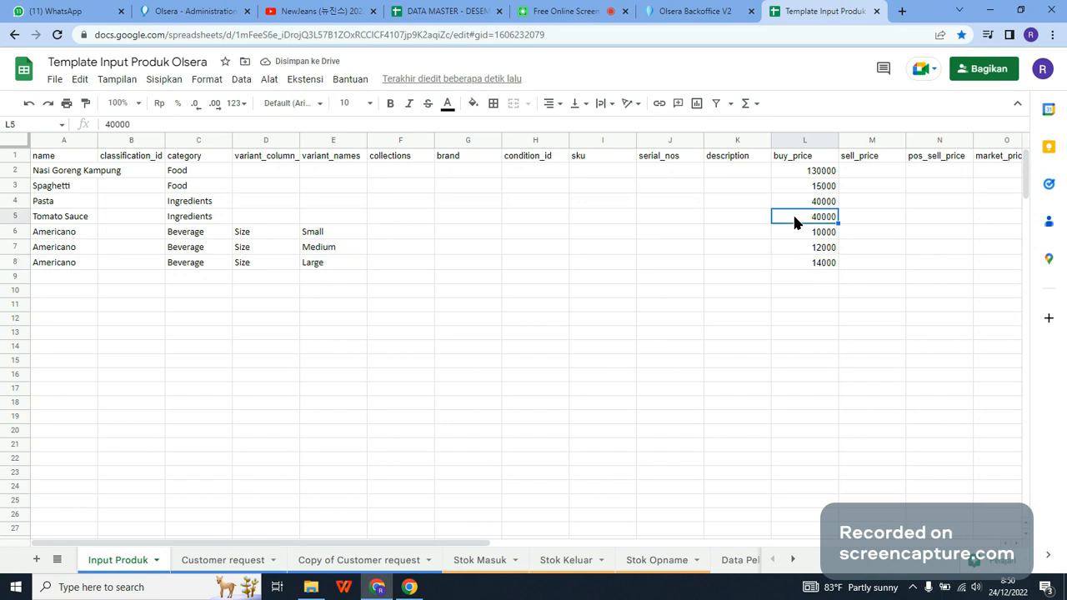
# Step: Enter the sell prices 15000 for Nasi Goreng Kampung and 20000 for Spaghetti in cells M2 and M3
pyautogui.hotkey('ctrl', 'Up')
pyautogui.press('Right')
pyautogui.press('Down')
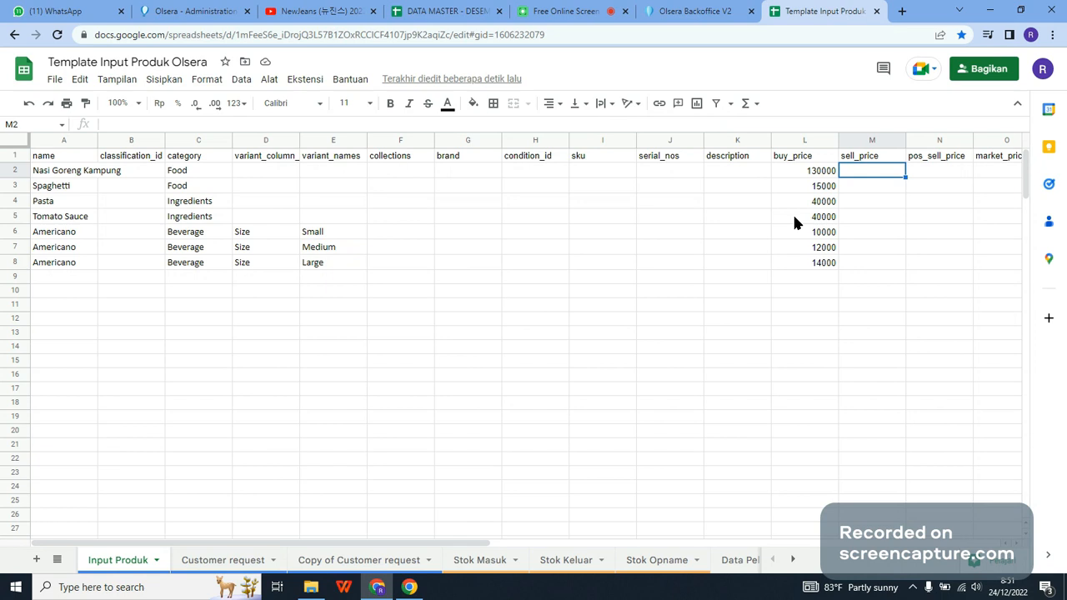
pyautogui.press('Up')
pyautogui.press('Left')
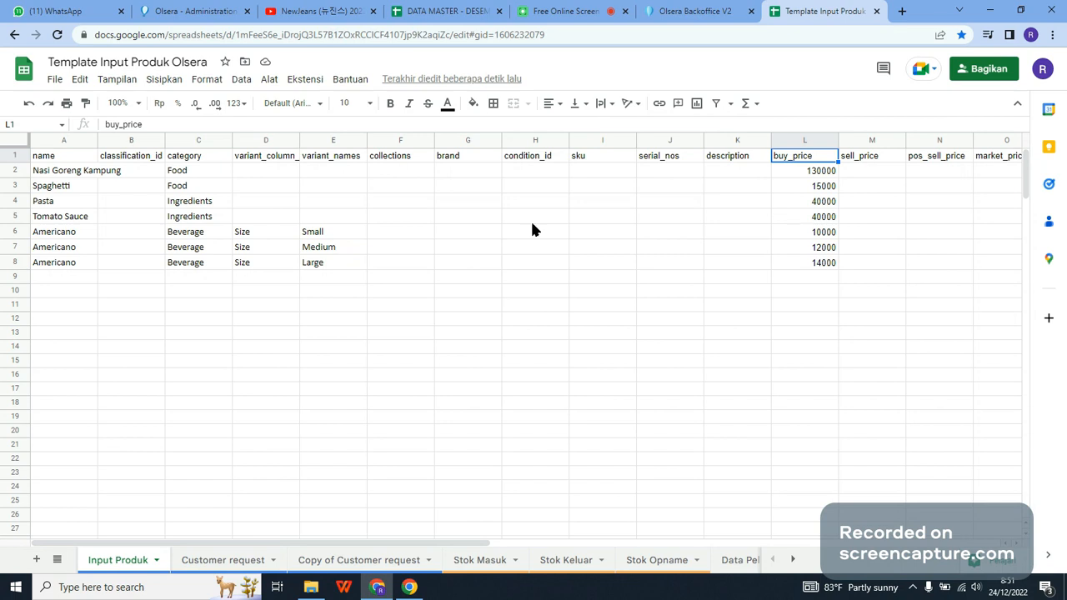
pyautogui.click(859, 155)
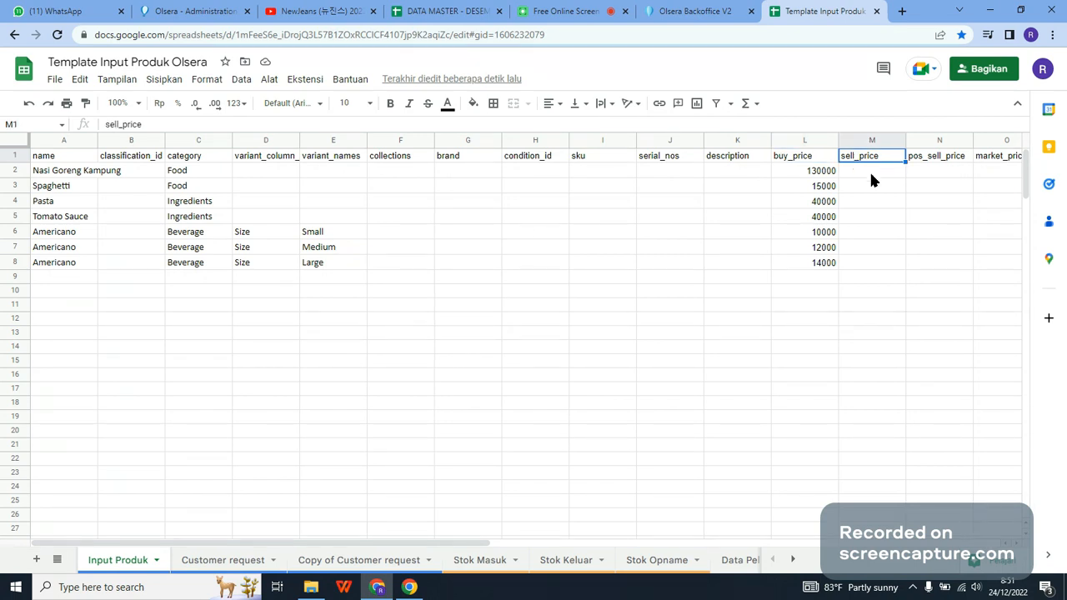
pyautogui.click(872, 175)
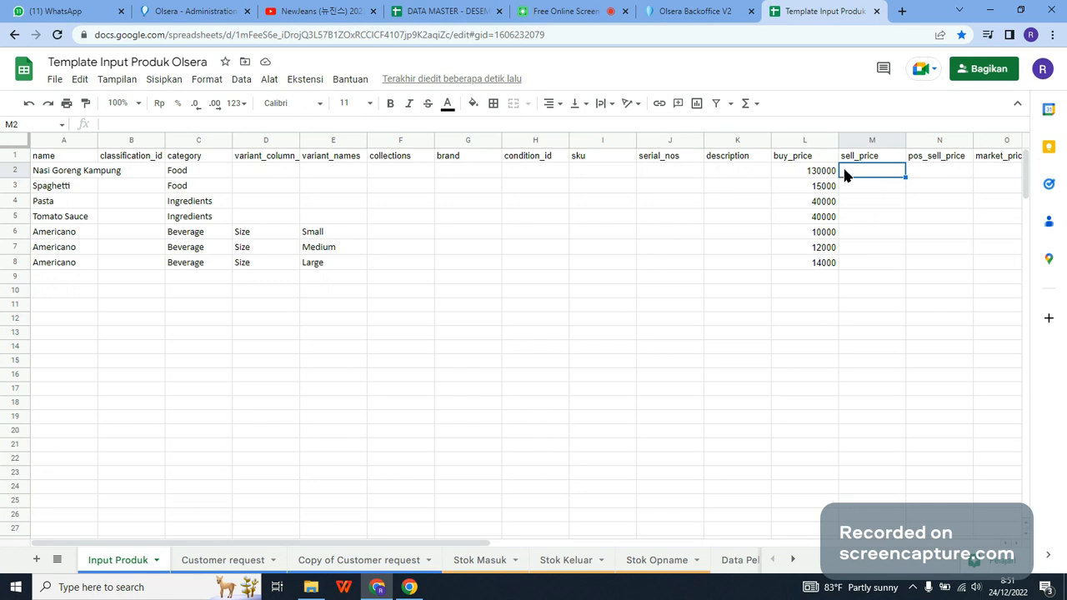
pyautogui.write('15000')
pyautogui.press('Return')
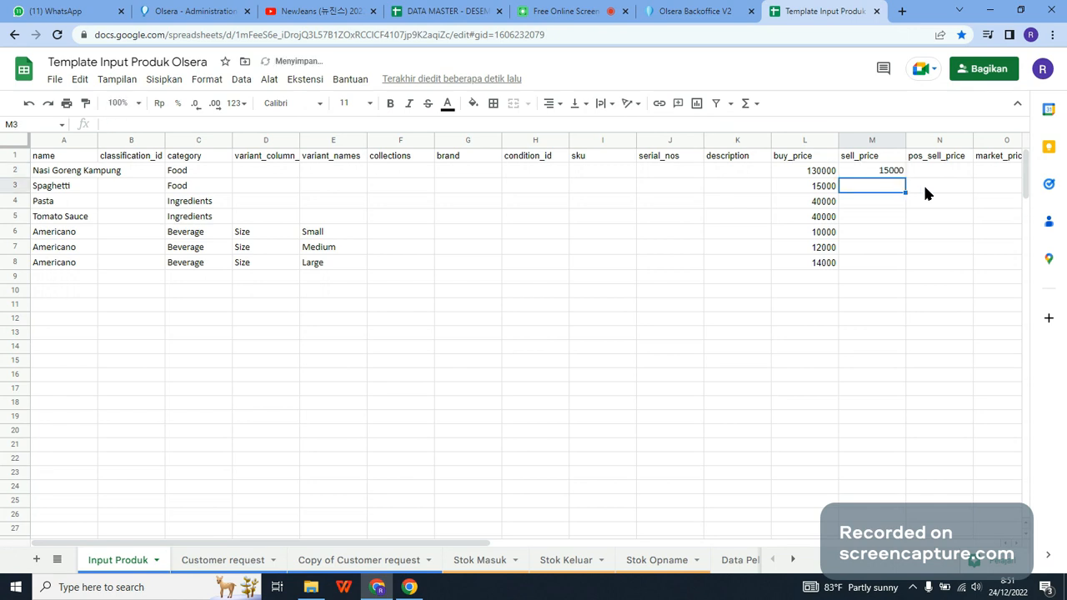
pyautogui.write('2')
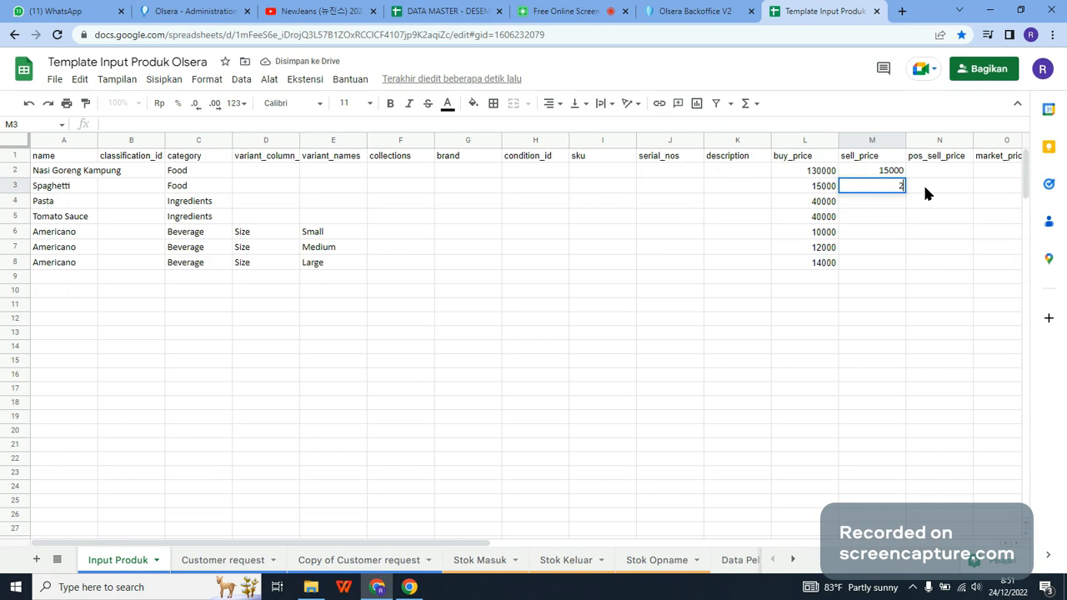
pyautogui.write('0000')
pyautogui.press('Return')
# Step: Enter the sell prices 15000, 20000 and 25000 for Americano Small, Medium and Large in cells M6 to M8
pyautogui.press('Down')
pyautogui.press('Down')
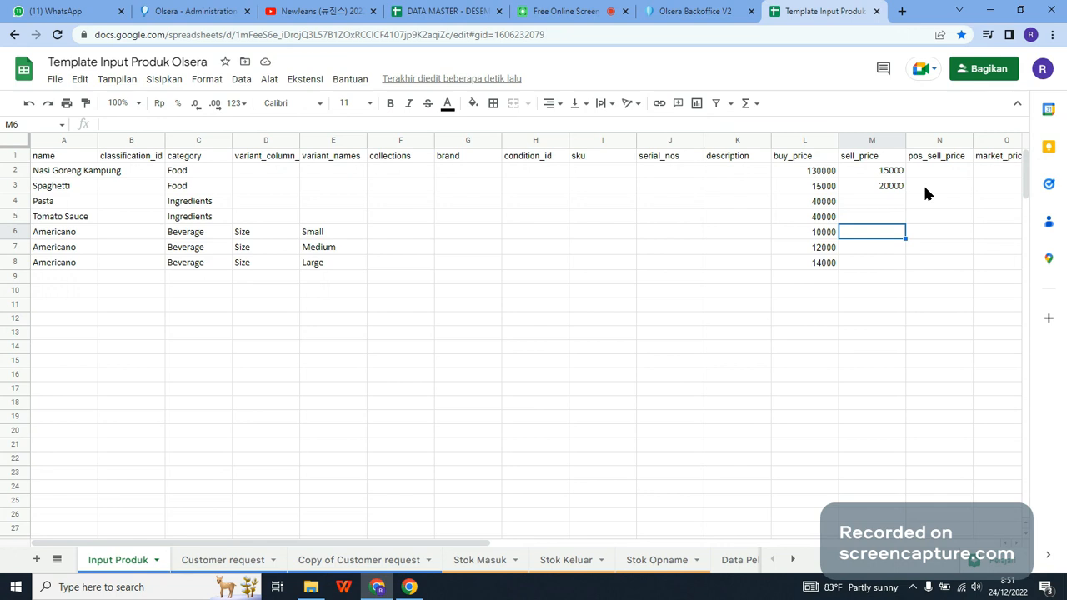
pyautogui.write('15000')
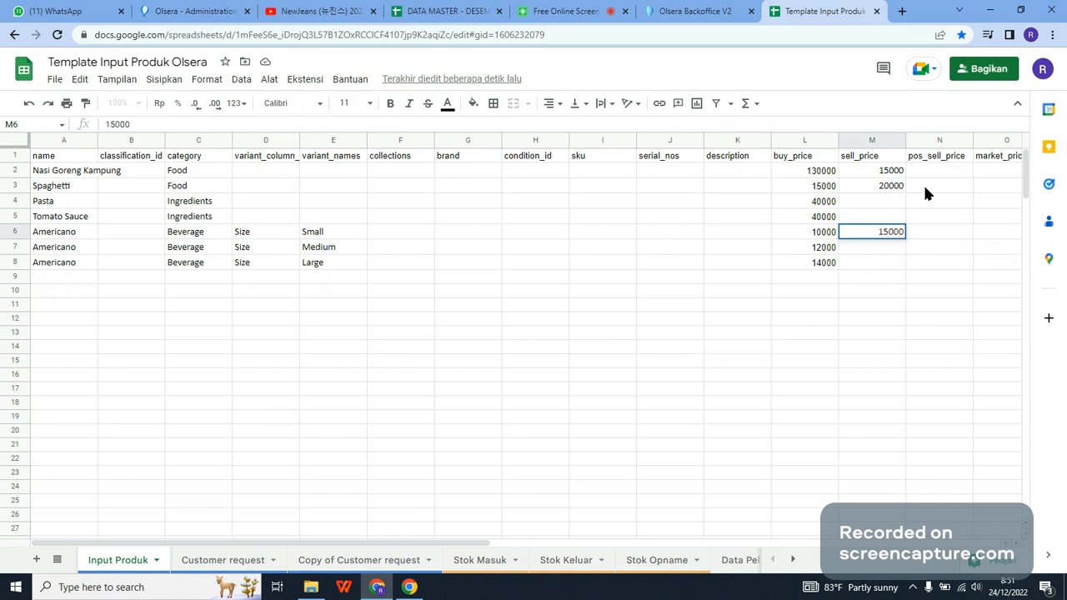
pyautogui.press('Return')
pyautogui.write('200')
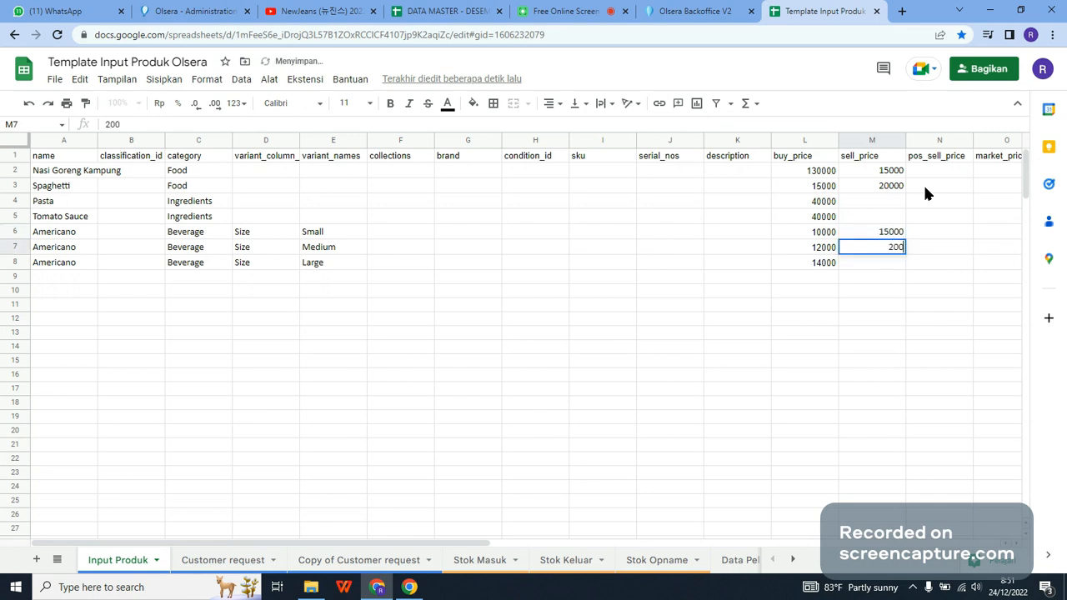
pyautogui.write('00')
pyautogui.press('Return')
pyautogui.write('25')
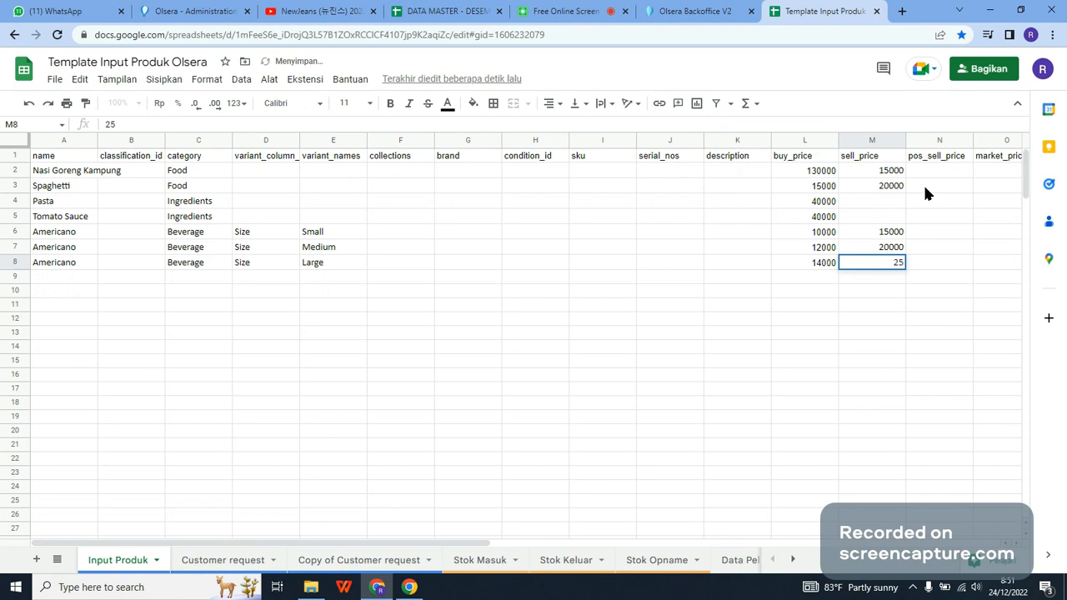
pyautogui.write('000')
pyautogui.press('Return')
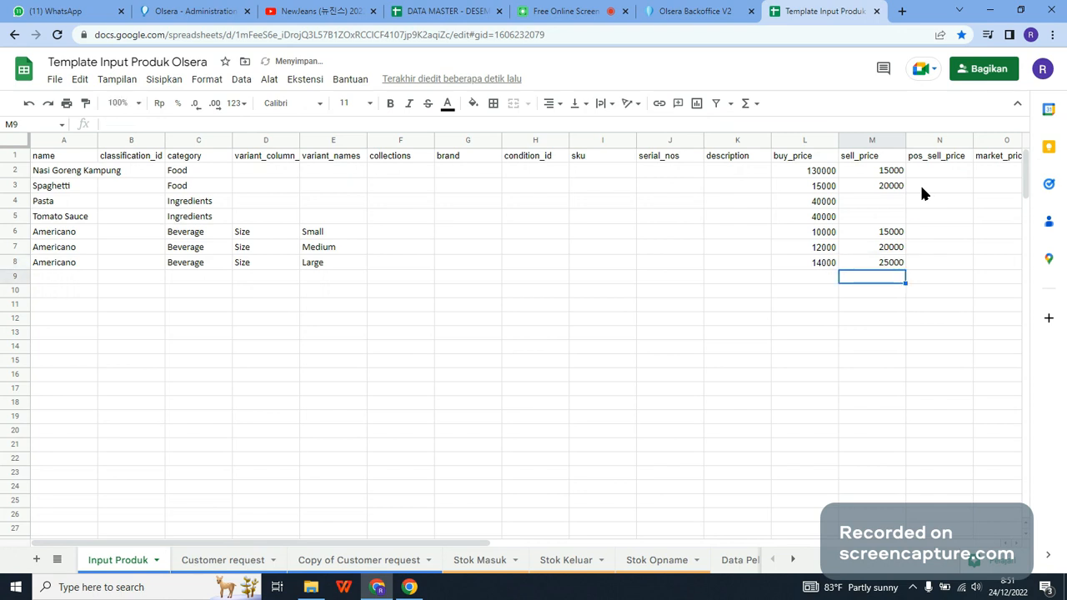
# Step: Check the in-store and online selling price columns in Olsera Backoffice's product list and return to the template spreadsheet
pyautogui.click(928, 156)
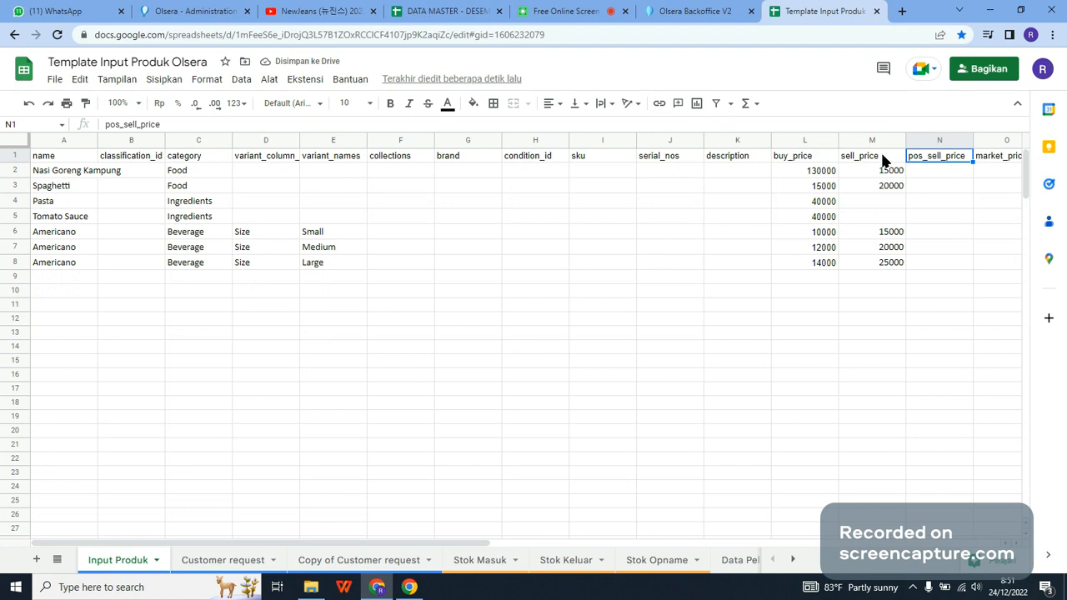
pyautogui.click(696, 11)
pyautogui.press('ctrl')
pyautogui.press('ctrl')
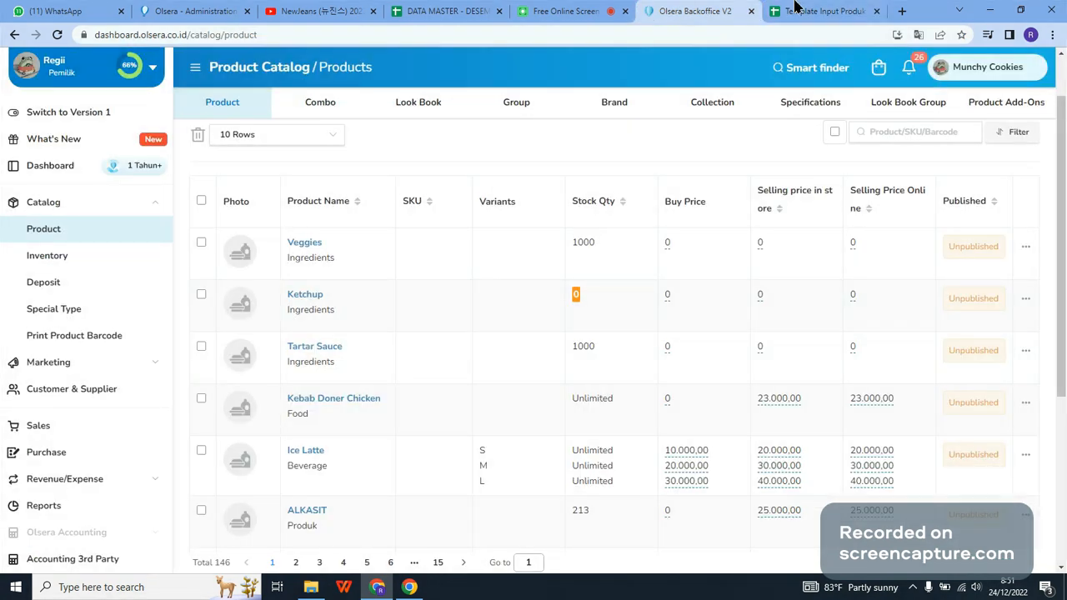
pyautogui.click(795, 8)
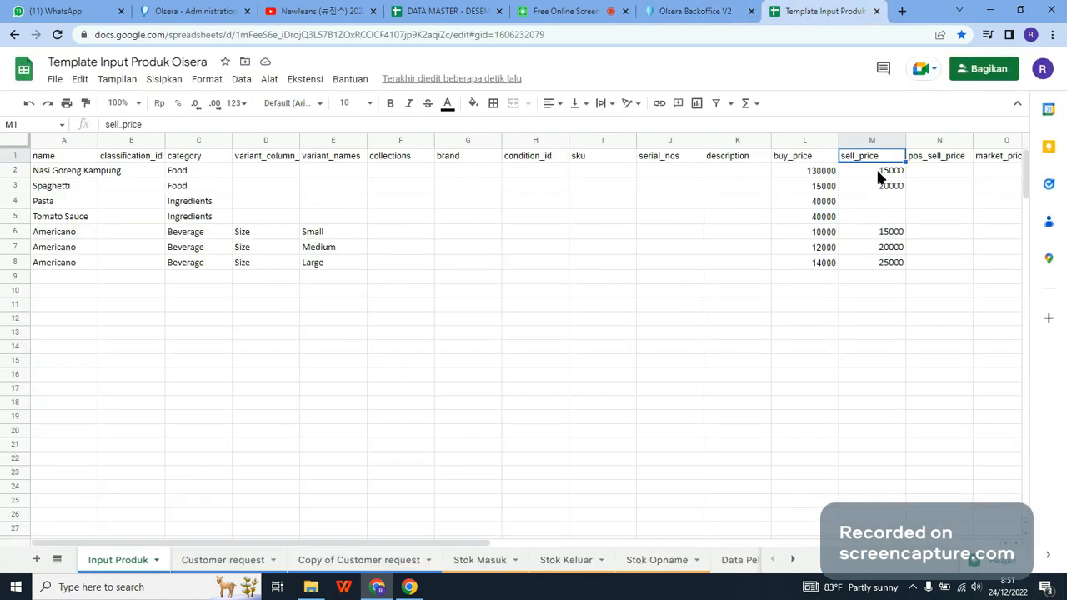
# Step: Minimise the browser to view the Olsera POS shortcut on the desktop and return to the template spreadsheet
pyautogui.click(989, 10)
pyautogui.click(71, 175)
pyautogui.click(432, 571)
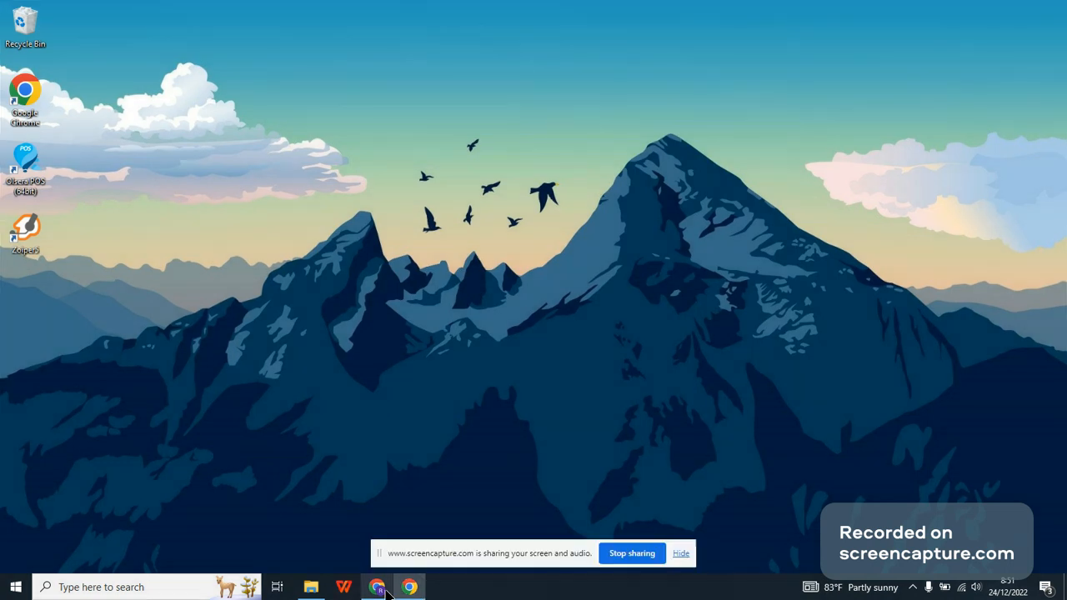
pyautogui.click(410, 586)
# Step: Copy the sell prices in M2 to M8 into the pos_sell_price column, cells N2 to N8
pyautogui.moveTo(873, 172); pyautogui.dragTo(922, 266)
pyautogui.click(1003, 201)
# Step: Look through the columns from category to track_inventory and check which product rows belong to the Ingredients category
pyautogui.press('Right')
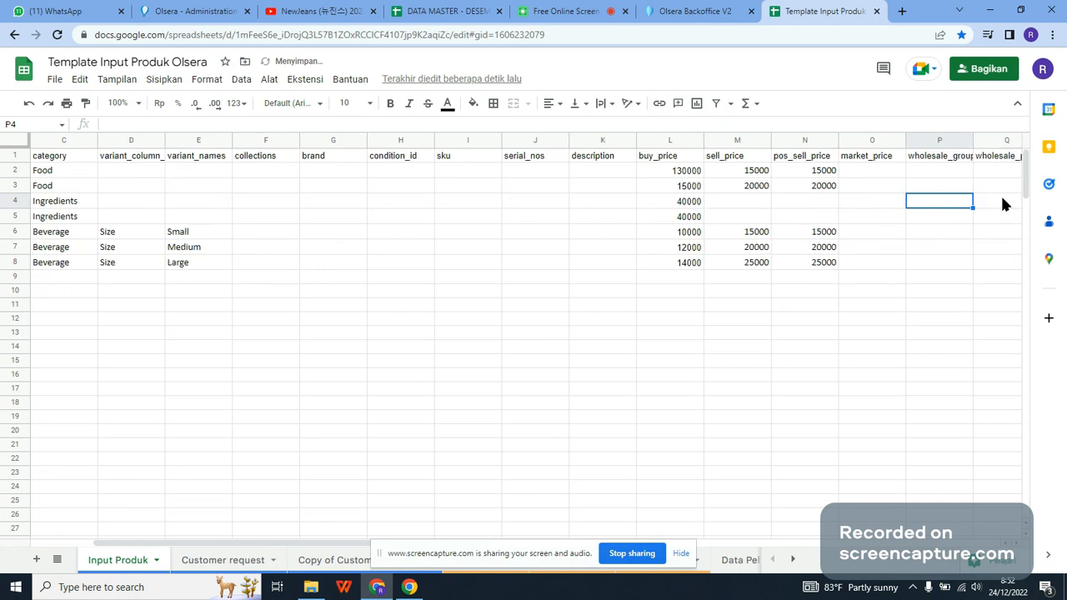
pyautogui.press('Right')
pyautogui.press('Right')
pyautogui.press('Right')
pyautogui.press('Right')
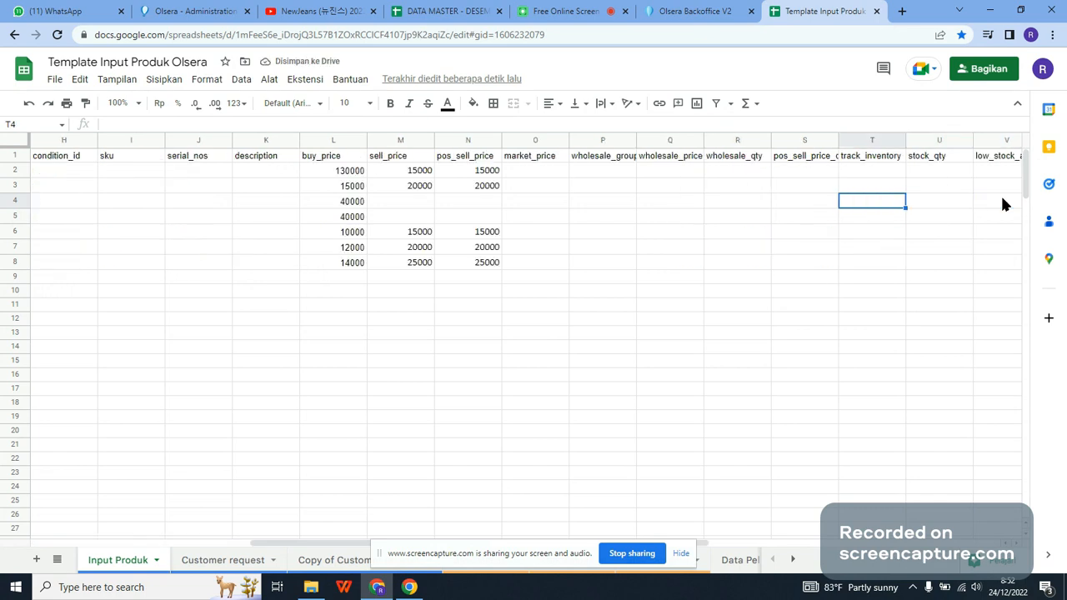
pyautogui.press('Left')
pyautogui.press('Left')
pyautogui.press('Left')
pyautogui.press('Left')
pyautogui.press('Left')
pyautogui.press('Left')
pyautogui.press('Left')
pyautogui.press('Left')
pyautogui.press('Left')
pyautogui.press('Left')
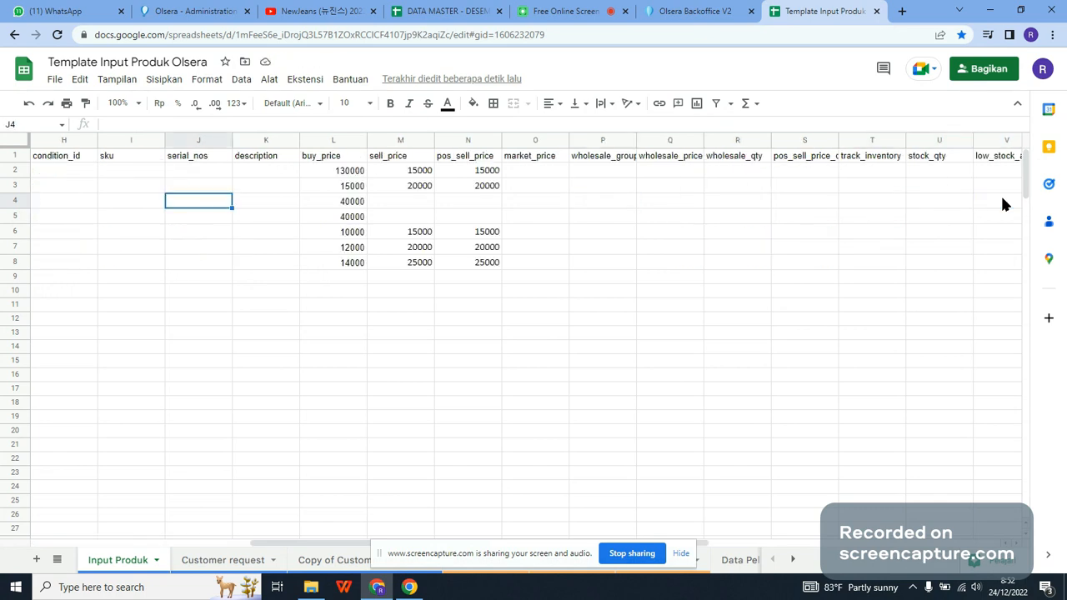
pyautogui.press('Left')
pyautogui.press('Left')
pyautogui.press('Left')
pyautogui.press('Left')
pyautogui.press('Left')
pyautogui.press('Left')
pyautogui.press('Left')
pyautogui.press('Up')
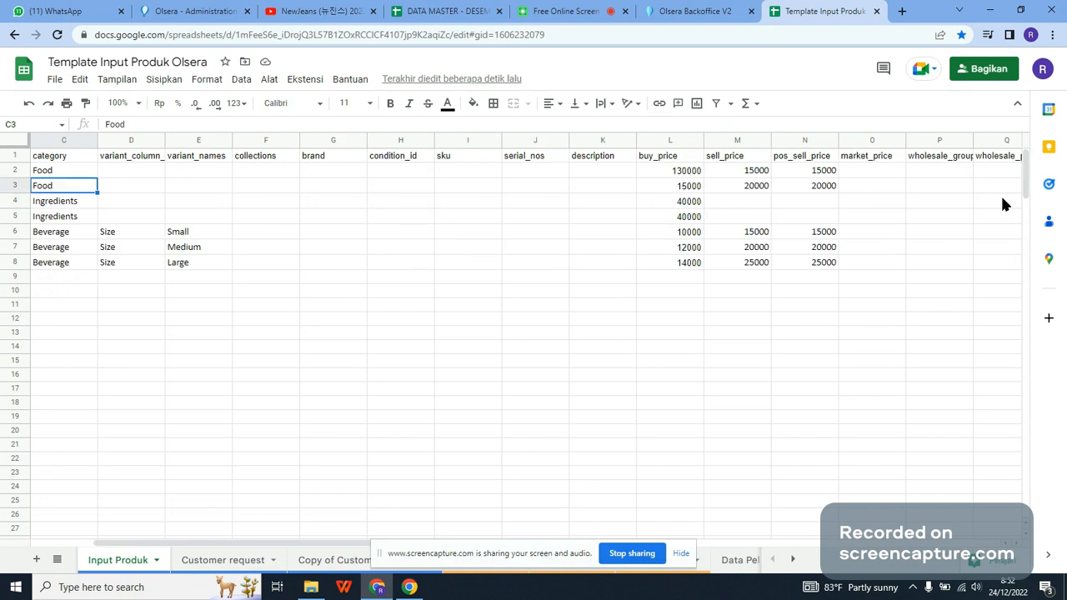
# Step: Enter 1 in the track_inventory column for the two Ingredients products, cells T4 and T5
pyautogui.press('Down')
pyautogui.press('Right')
pyautogui.press('Right')
pyautogui.press('Right')
pyautogui.press('Right')
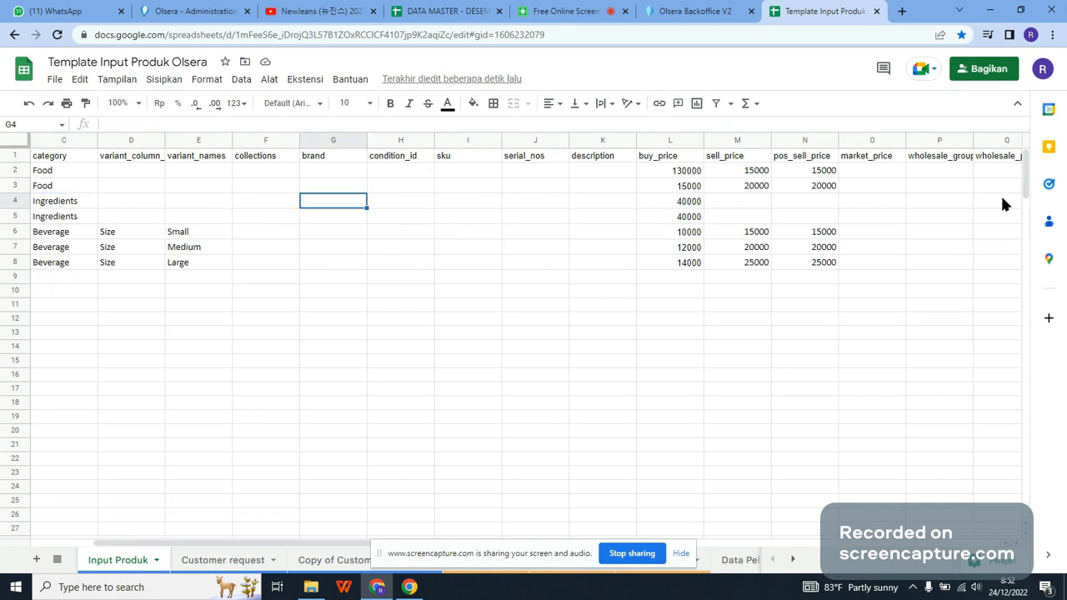
pyautogui.press('Right')
pyautogui.press('Right')
pyautogui.press('Right')
pyautogui.press('Right')
pyautogui.press('Right')
pyautogui.press('Right')
pyautogui.press('Right')
pyautogui.press('Right')
pyautogui.press('Right')
pyautogui.press('Right')
pyautogui.press('Right')
pyautogui.press('Right')
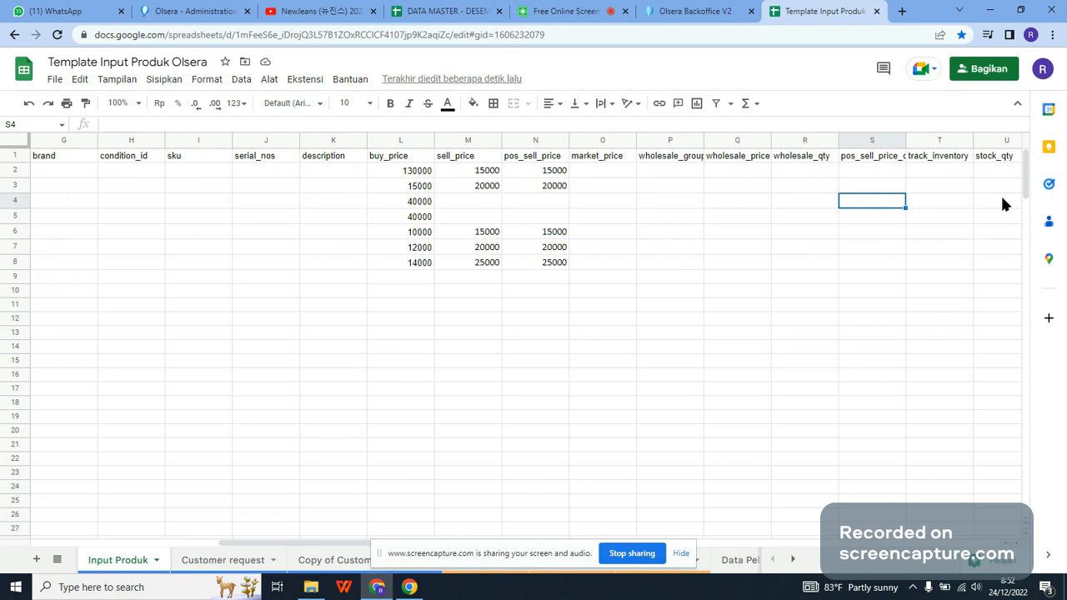
pyautogui.press('Right')
pyautogui.press('Up')
pyautogui.press('Up')
pyautogui.press('Up')
pyautogui.press('Down')
pyautogui.press('Down')
pyautogui.press('Down')
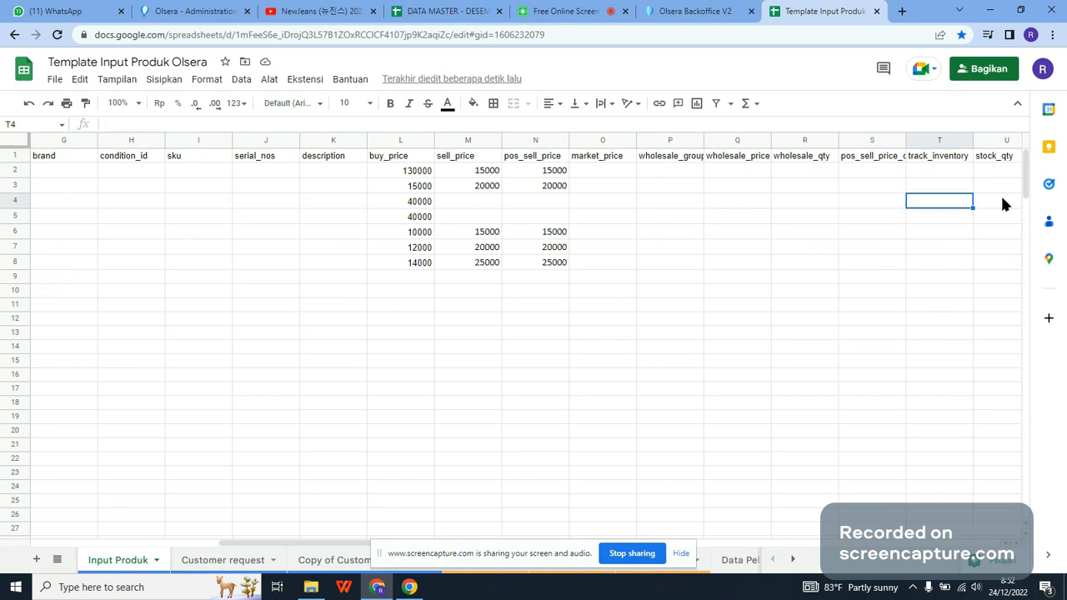
pyautogui.write('1')
pyautogui.press('Return')
pyautogui.write('1')
pyautogui.press('Return')
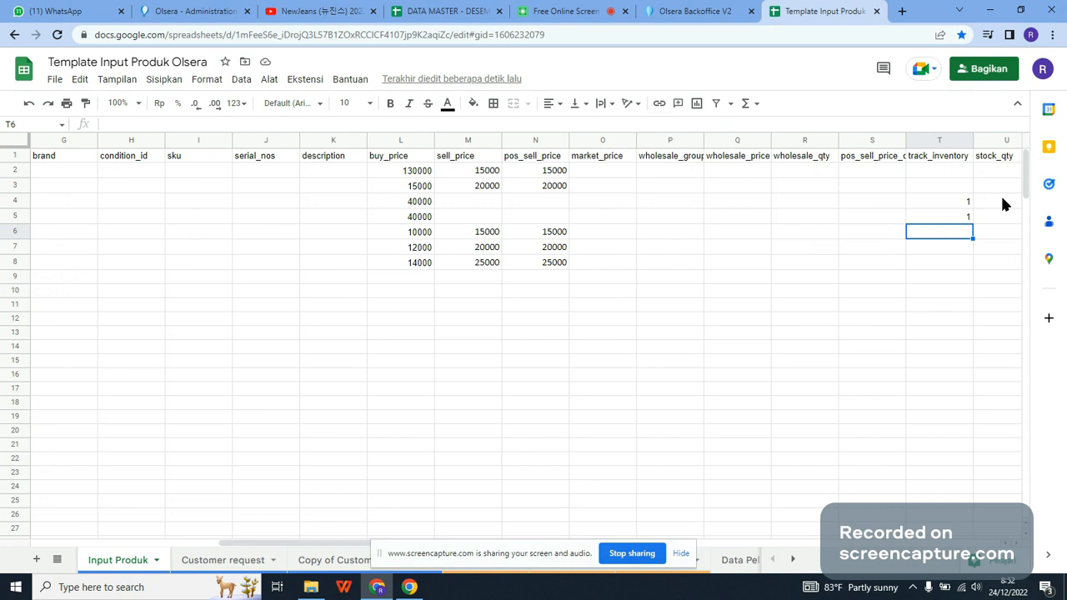
# Step: Try stock quantities of 1000 in U5 and 5 in U4 of the stock_qty column
pyautogui.press('Up')
pyautogui.press('Right')
pyautogui.press('Up')
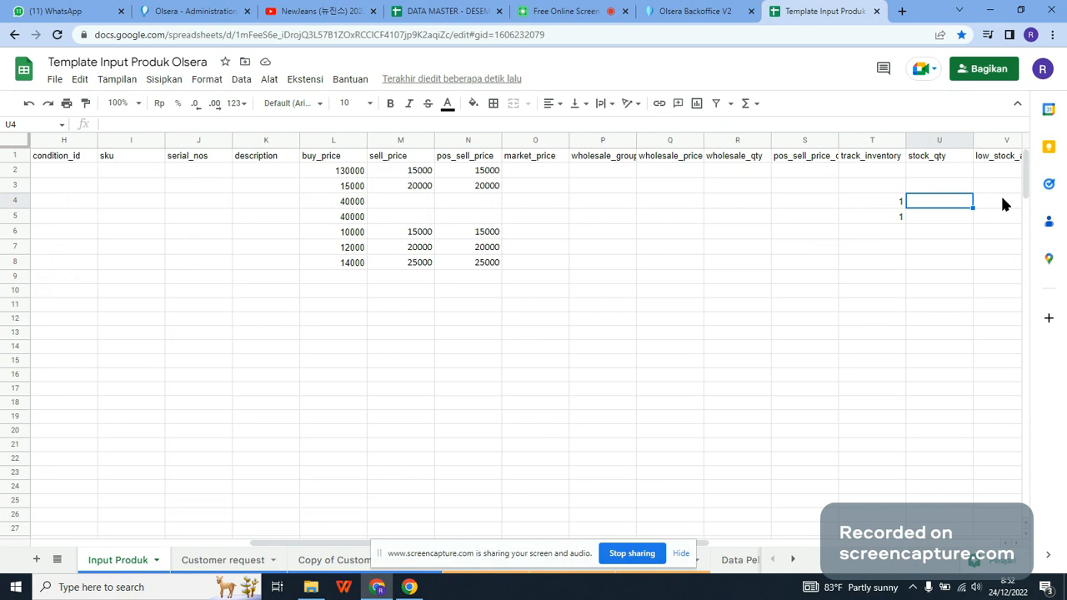
pyautogui.press('Down')
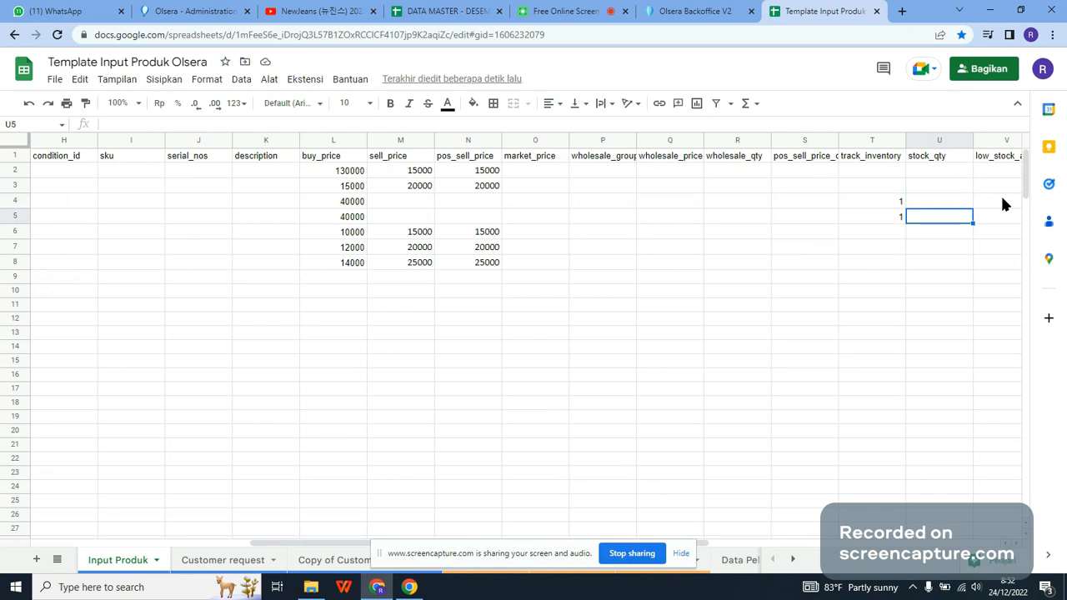
pyautogui.write('1000')
pyautogui.hotkey('ctrl', 'Return')
pyautogui.press('Up')
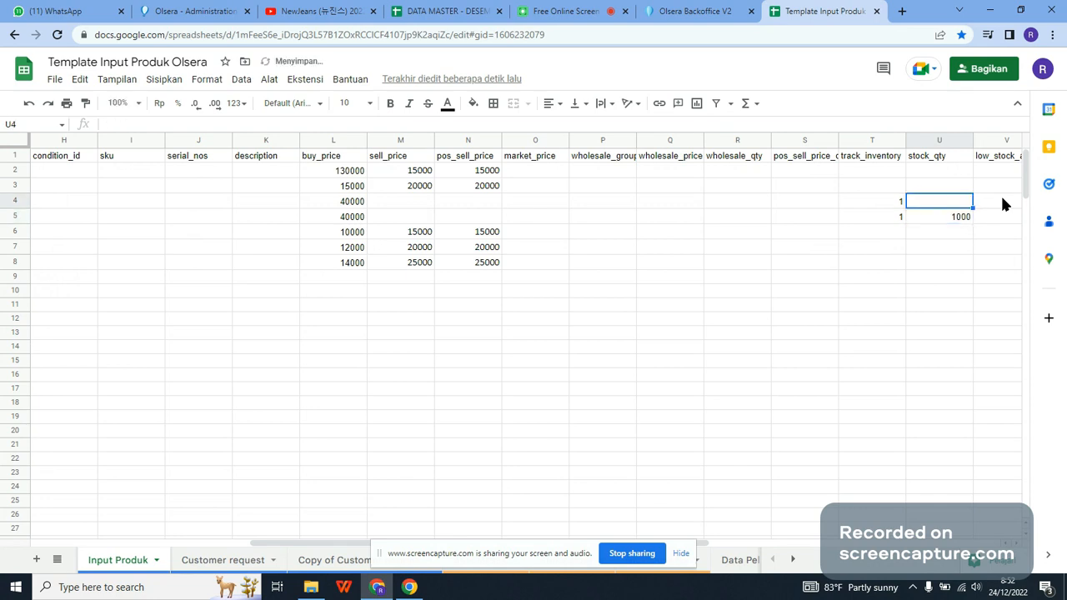
pyautogui.write('5')
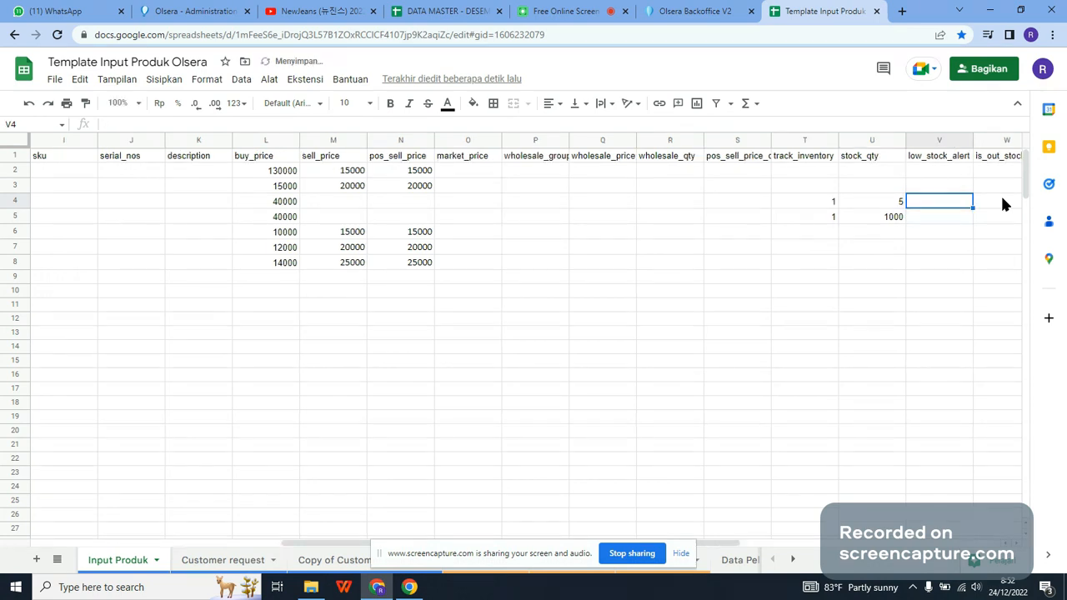
# Step: Set the stock quantity in U4 to 0, and clear both stock_qty cells U4 and U5
pyautogui.press('Left')
pyautogui.write('0')
pyautogui.press('Return')
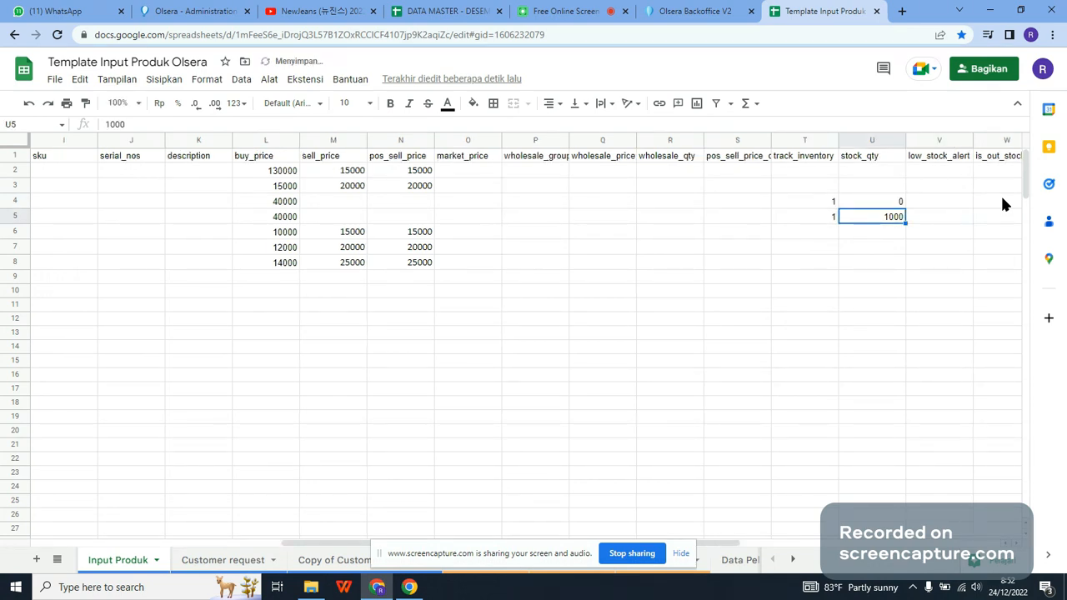
pyautogui.press('Up')
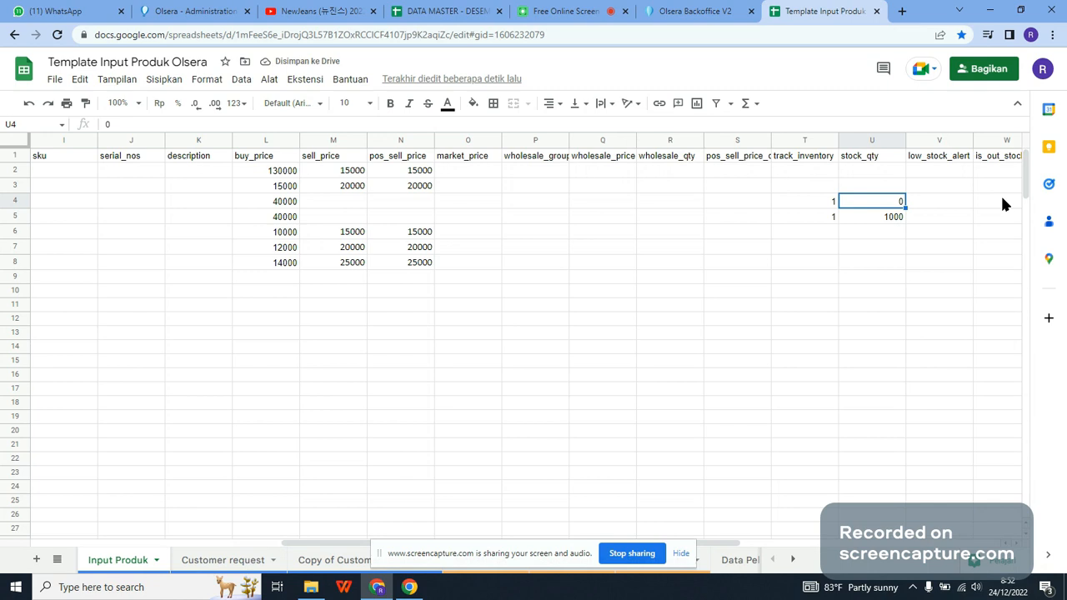
pyautogui.press('Delete')
pyautogui.press('Down')
pyautogui.press('Delete')
pyautogui.press('Up')
# Step: Examine the remaining template columns from stock_qty through published and hidden_in_pos for the Ingredients rows
pyautogui.press('Right')
pyautogui.press('Right')
pyautogui.press('Right')
pyautogui.press('Right')
pyautogui.press('Right')
pyautogui.press('Right')
pyautogui.press('Down')
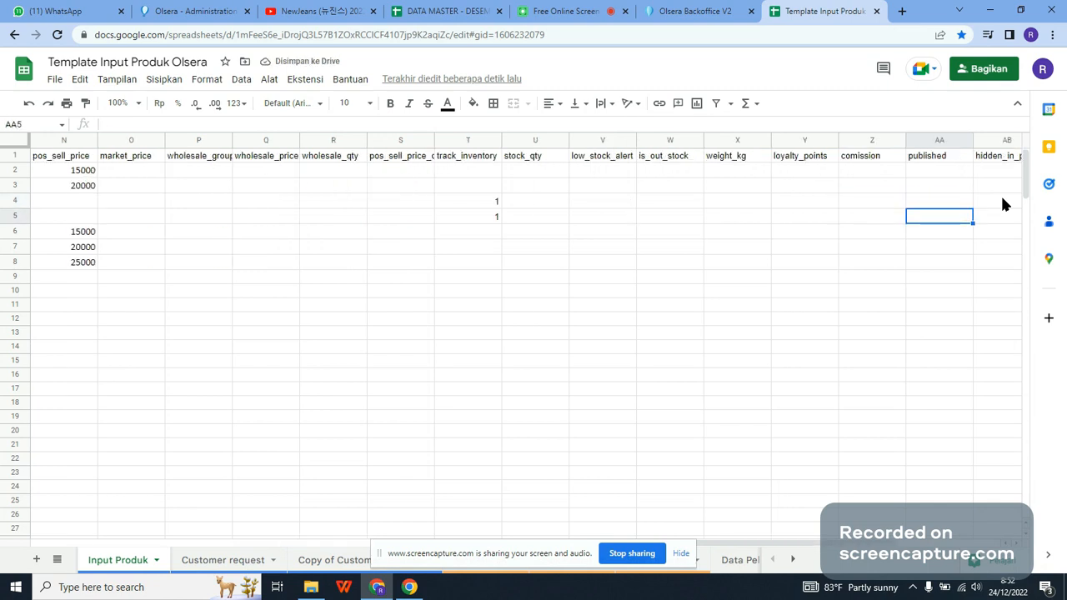
pyautogui.press('Right')
pyautogui.press('Down')
pyautogui.press('Up')
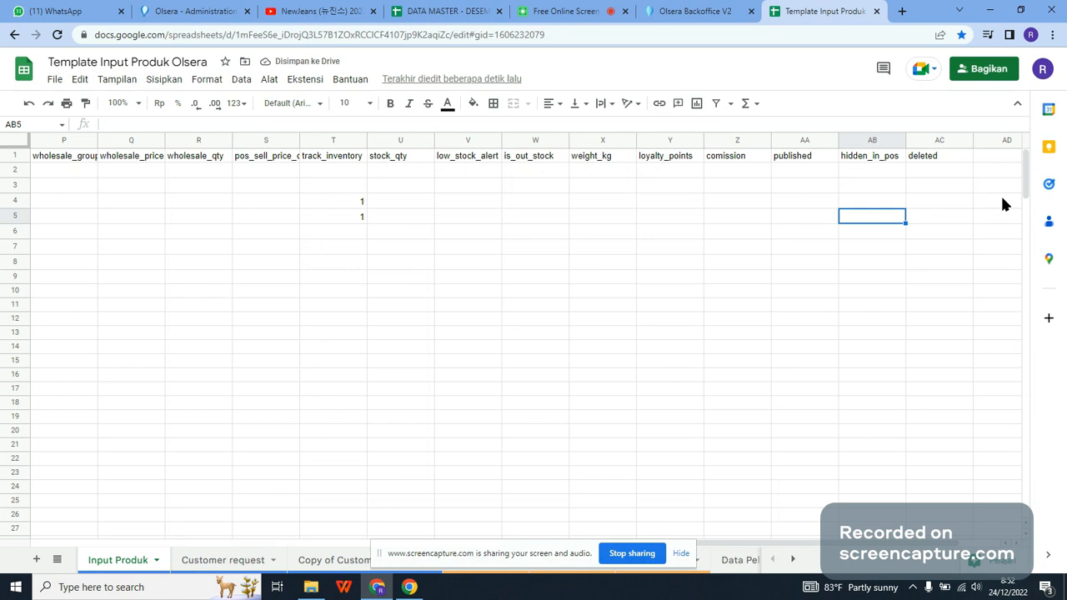
pyautogui.press('Left')
pyautogui.press('Left')
pyautogui.press('Left')
pyautogui.press('Up')
pyautogui.press('Up')
pyautogui.press('Left')
pyautogui.press('Left')
pyautogui.press('Left')
pyautogui.press('Left')
pyautogui.press('Down')
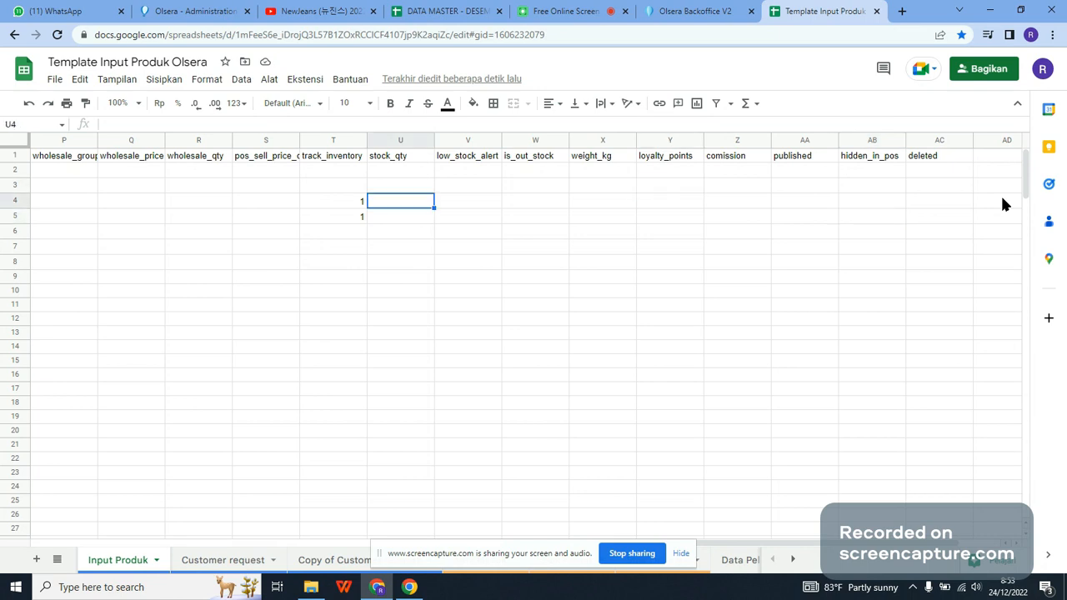
# Step: Enter 1 in the hidden_in_pos column for the two Ingredients products, cells AB4 and AB5
pyautogui.press('Right')
pyautogui.press('Right')
pyautogui.press('Right')
pyautogui.press('Right')
pyautogui.press('Right')
pyautogui.press('Right')
pyautogui.press('Right')
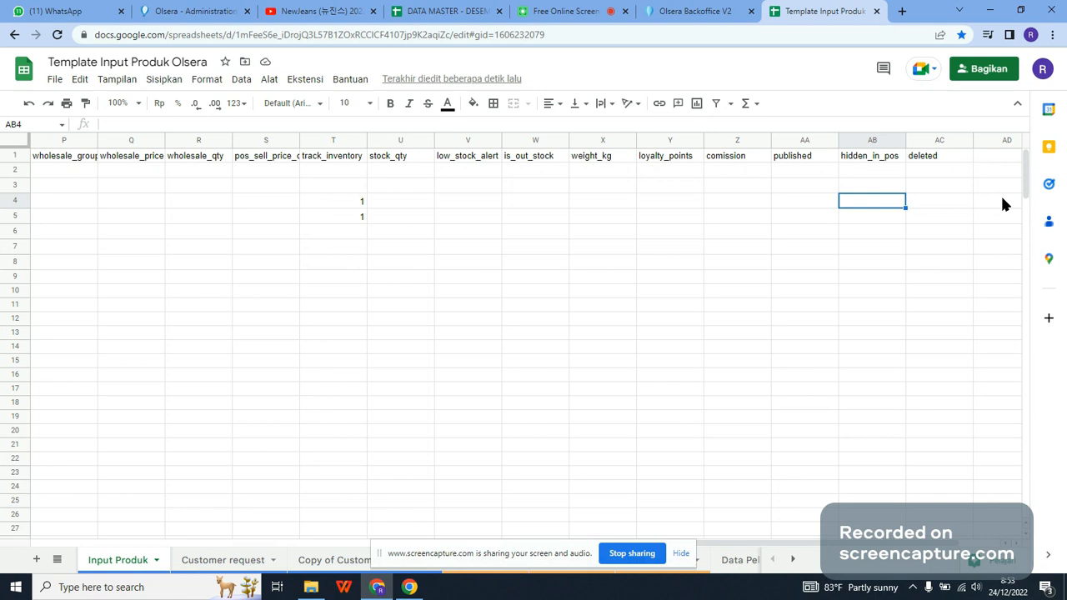
pyautogui.write('1')
pyautogui.press('Return')
pyautogui.write('1')
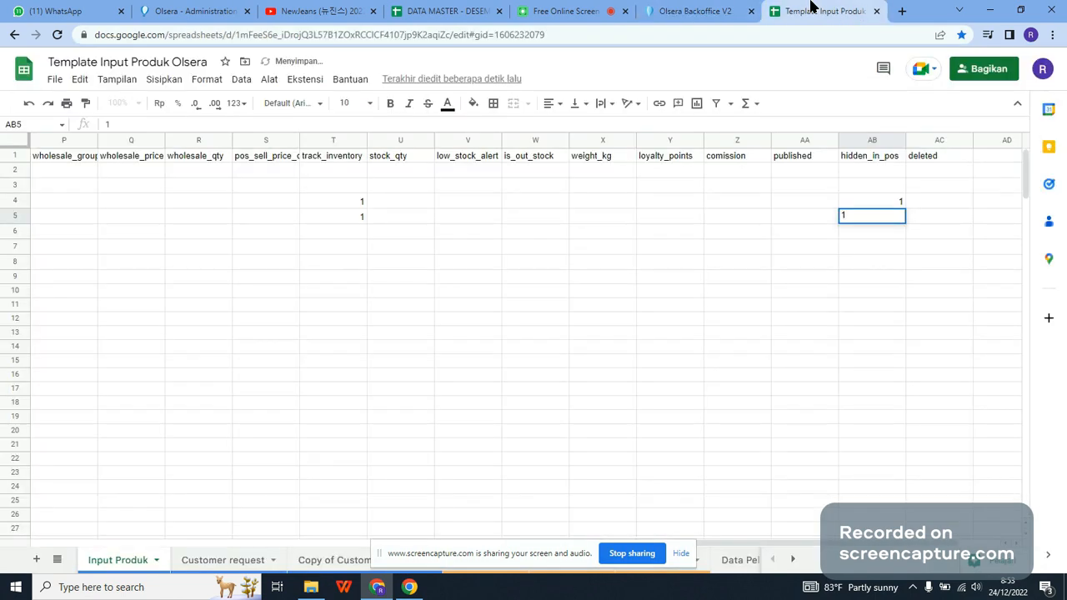
pyautogui.click(792, 446)
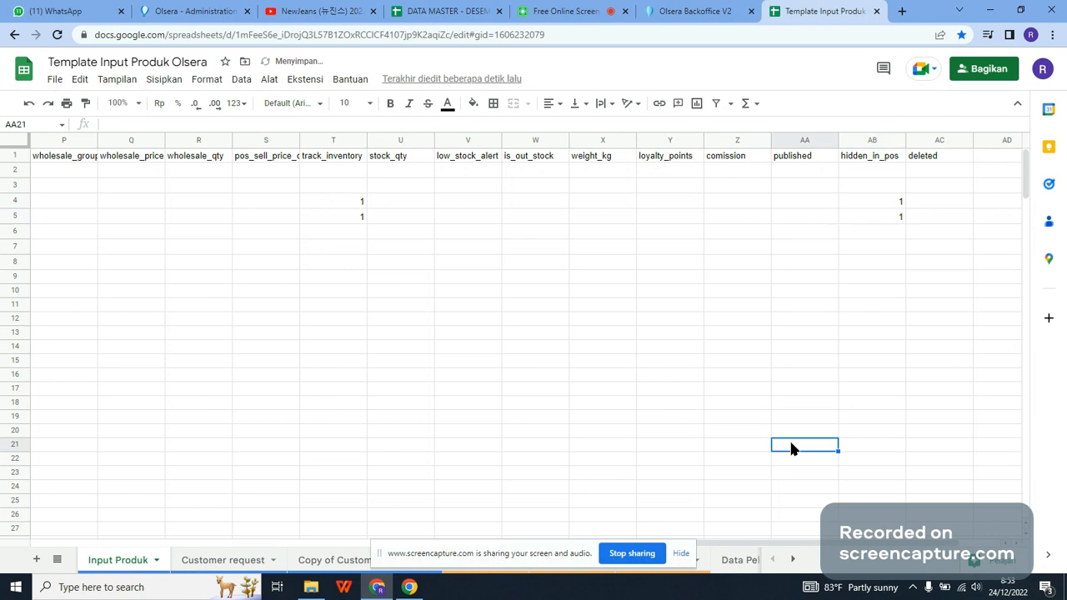
# Step: Download the Input Produk sheet as a comma-separated values (.csv) file
pyautogui.click(53, 79)
pyautogui.moveTo(88, 246)
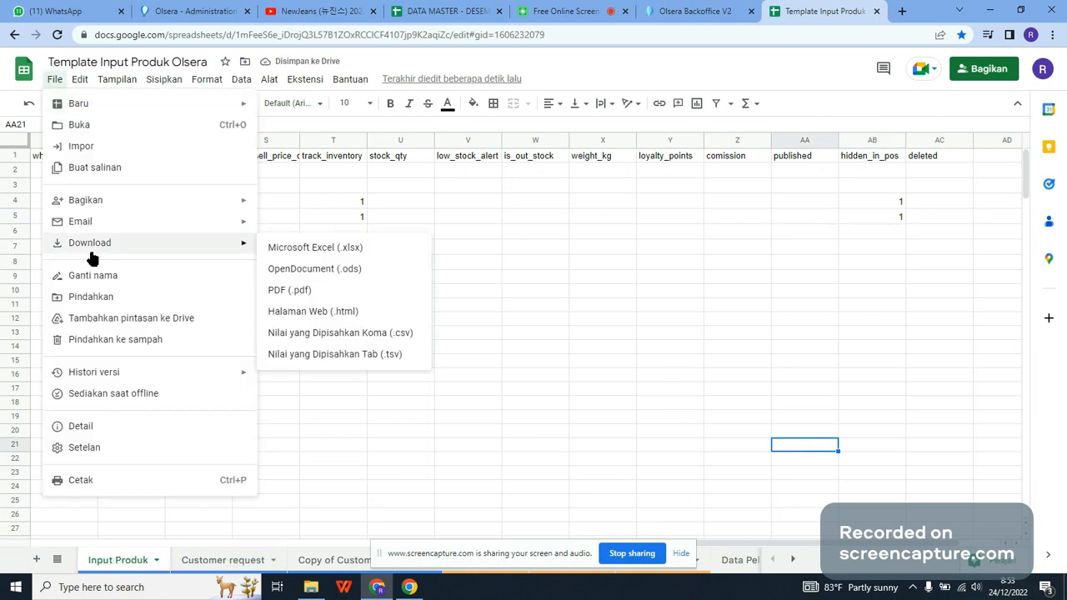
pyautogui.click(364, 333)
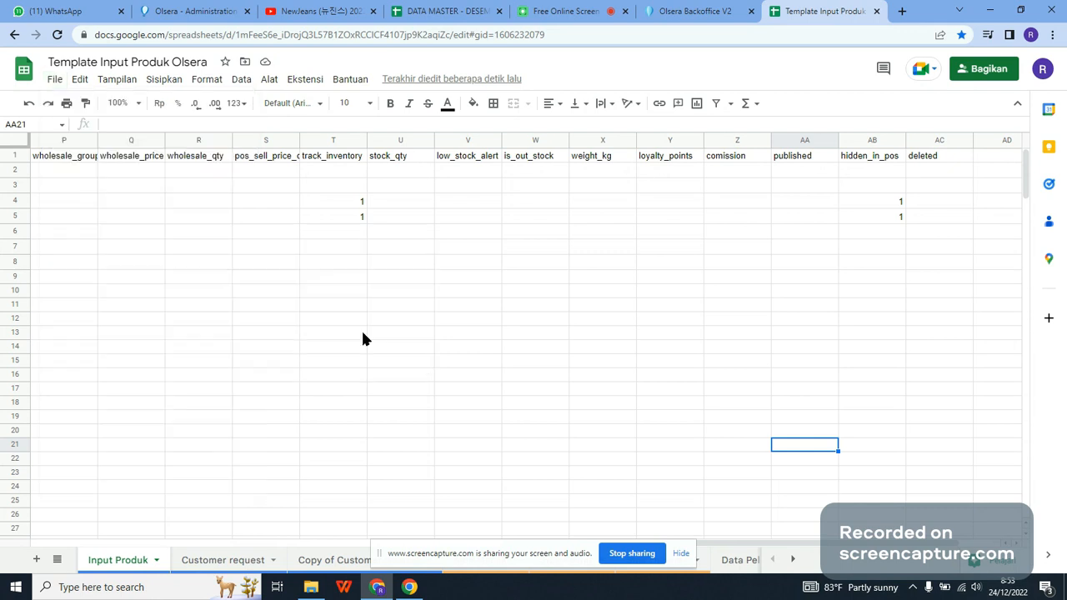
# Step: Switch to Olsera Backoffice and upload the downloaded template CSV file to the product import
pyautogui.click(705, 10)
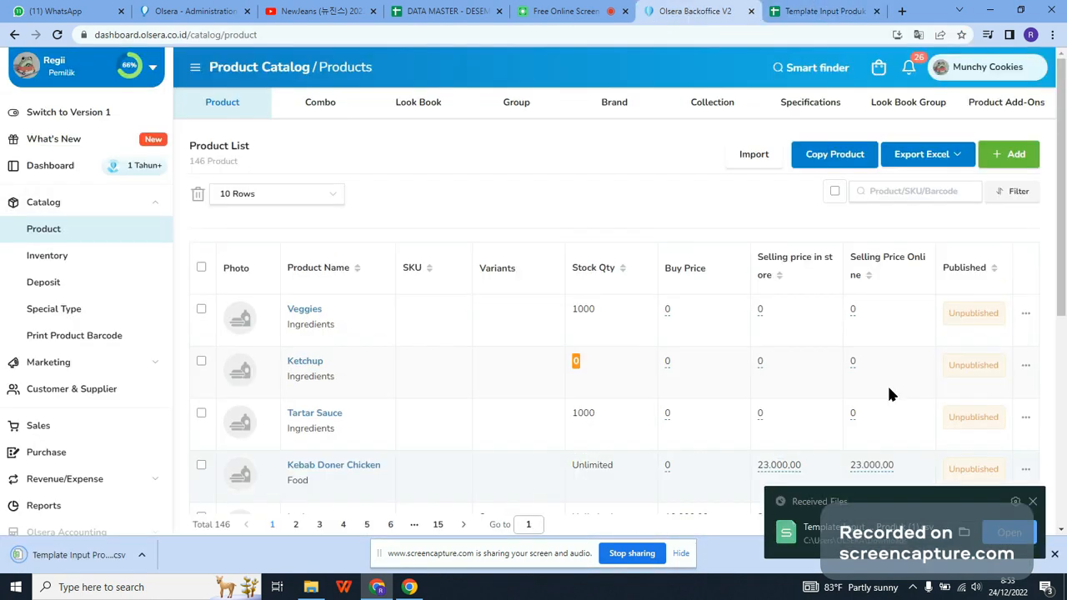
pyautogui.click(754, 157)
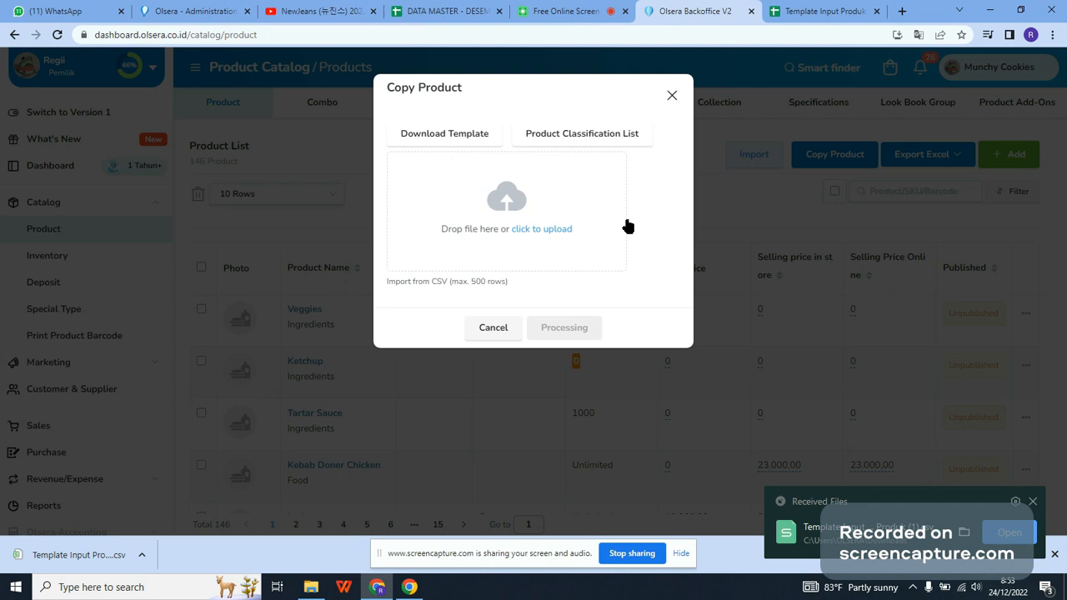
pyautogui.moveTo(52, 555); pyautogui.dragTo(495, 222)
pyautogui.moveTo(315, 496); pyautogui.dragTo(486, 245)
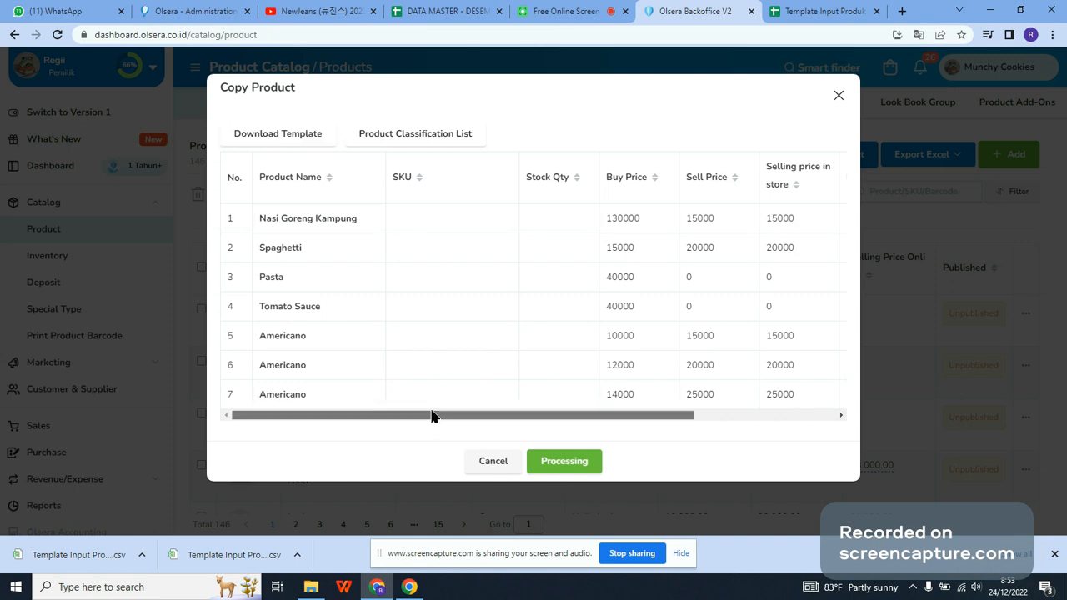
# Step: Check the import preview through to the Error column and process the product import
pyautogui.moveTo(431, 415); pyautogui.dragTo(619, 353)
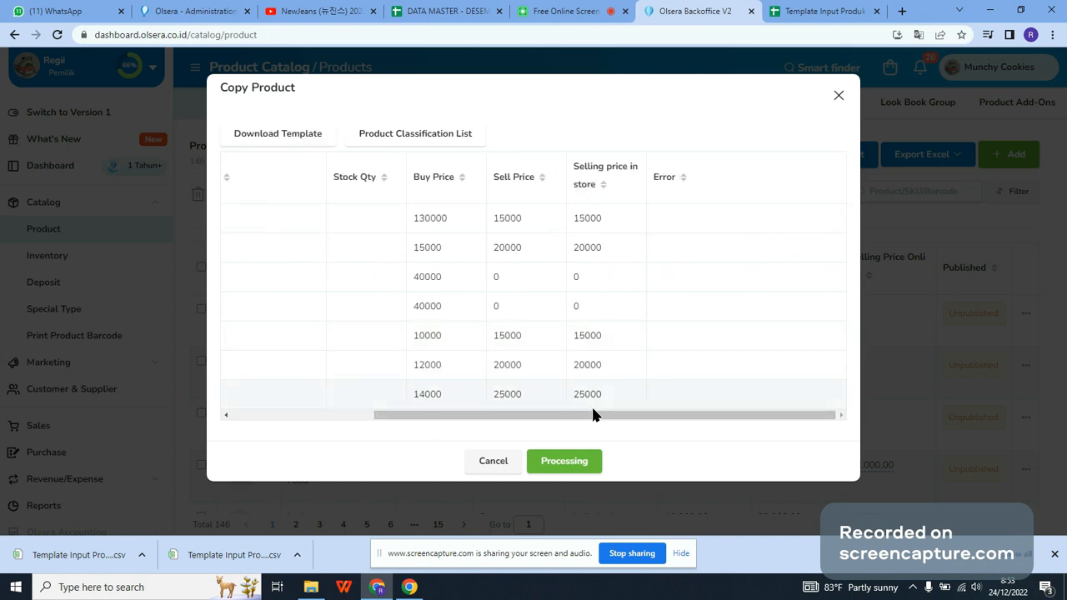
pyautogui.moveTo(593, 414); pyautogui.dragTo(302, 398)
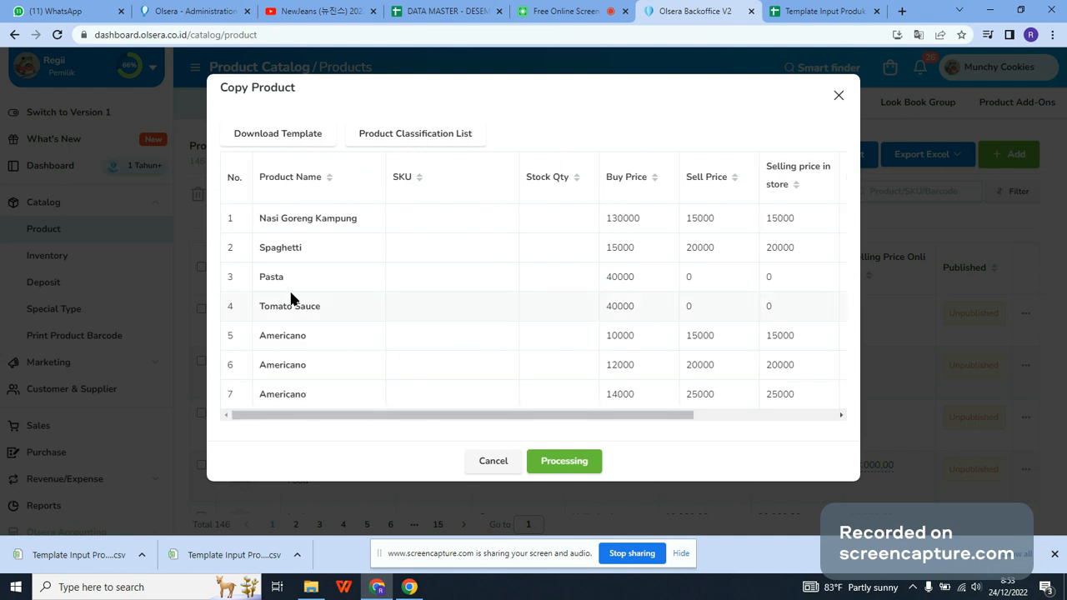
pyautogui.click(548, 463)
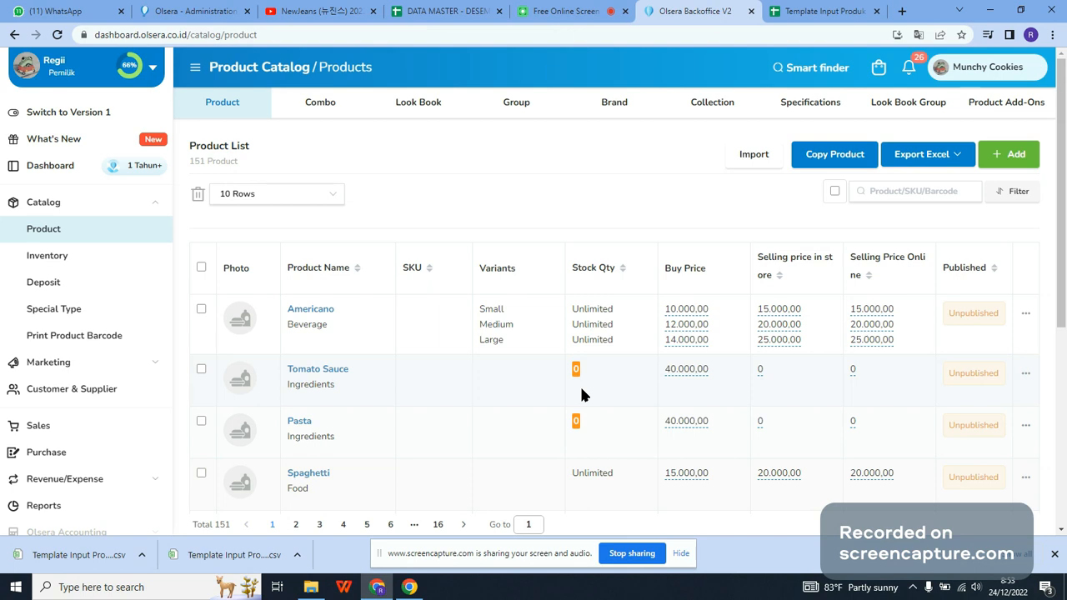
# Step: Check the template's stock columns, and view the CSV import dialog for incoming stock in Olsera Backoffice's inventory
pyautogui.hotkey('ctrl', 'Tab')
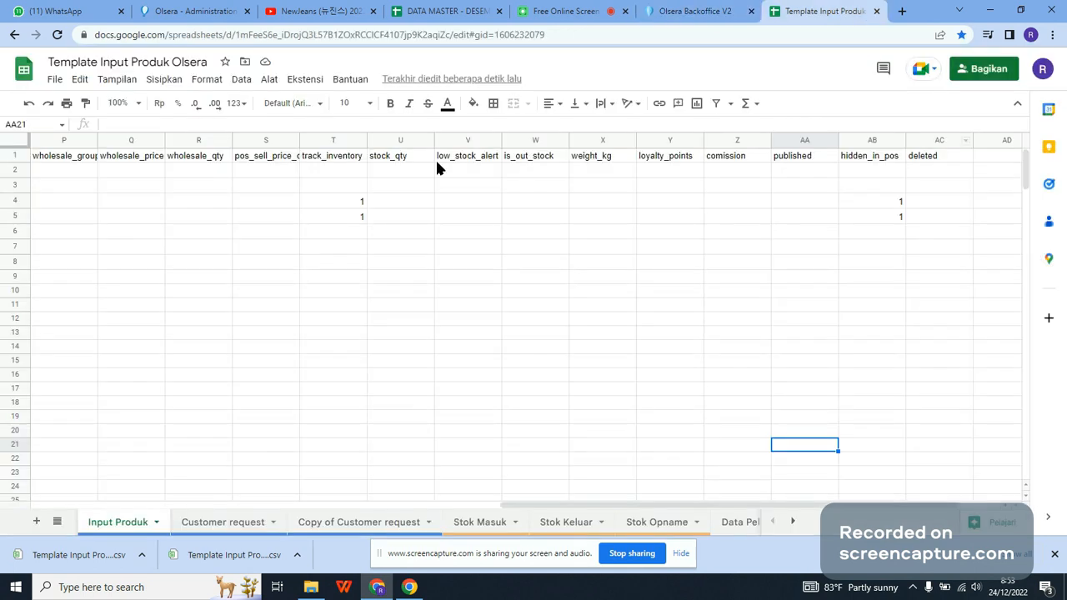
pyautogui.click(691, 8)
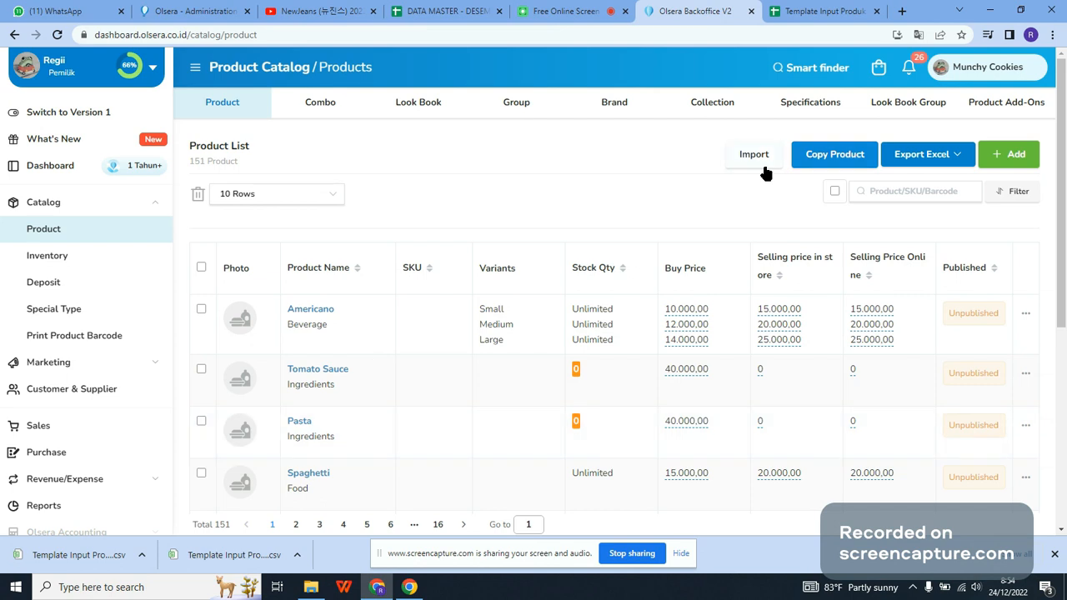
pyautogui.click(95, 255)
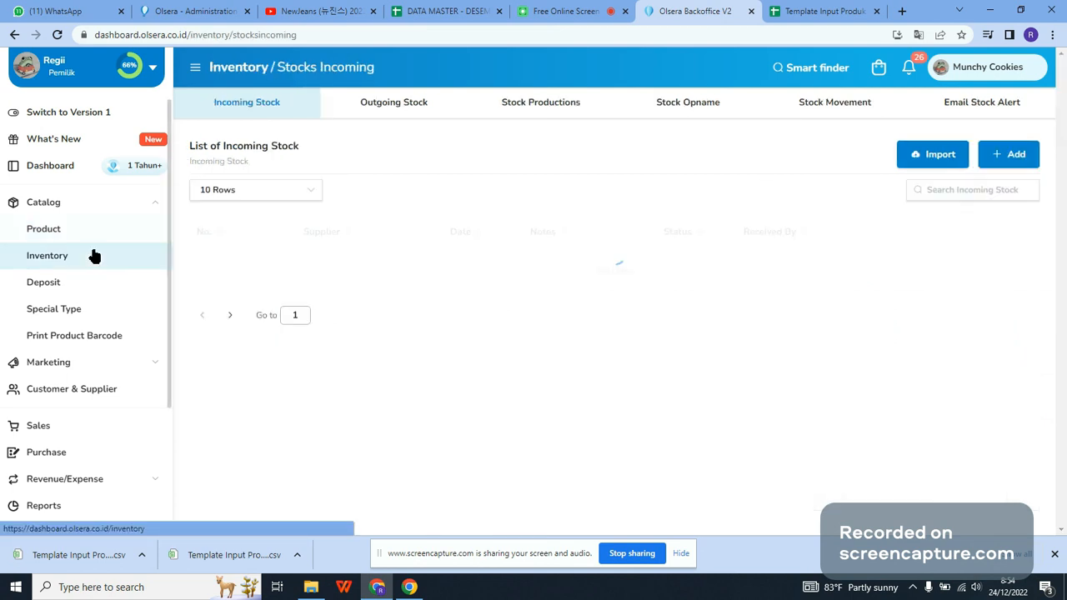
pyautogui.click(935, 154)
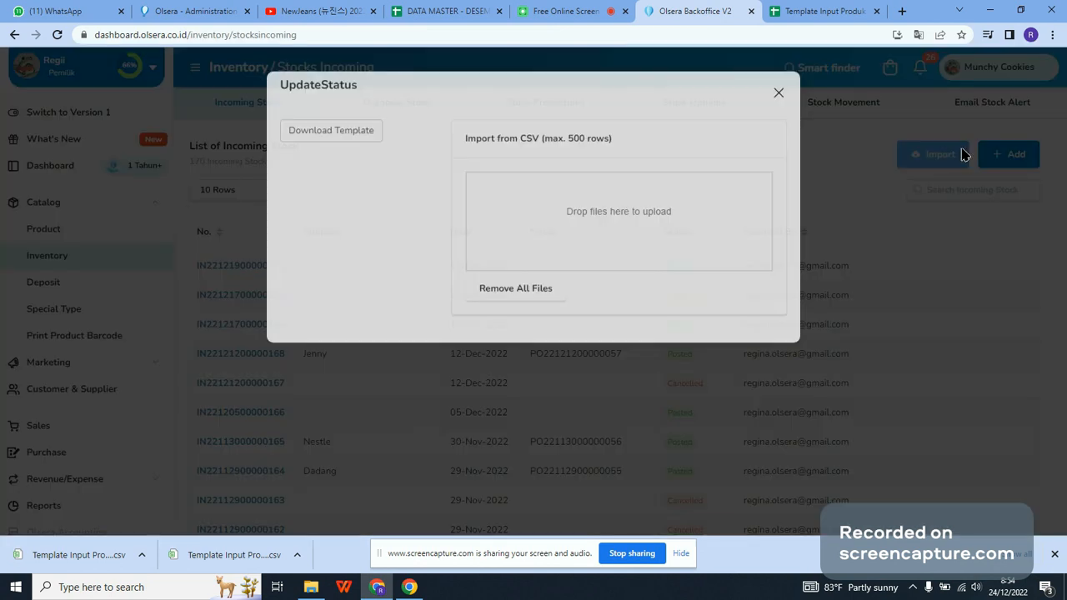
pyautogui.click(779, 99)
# Step: View the Outgoing Stock, Stock Opname, Stock Productions and Stock Movement pages of the inventory
pyautogui.click(377, 106)
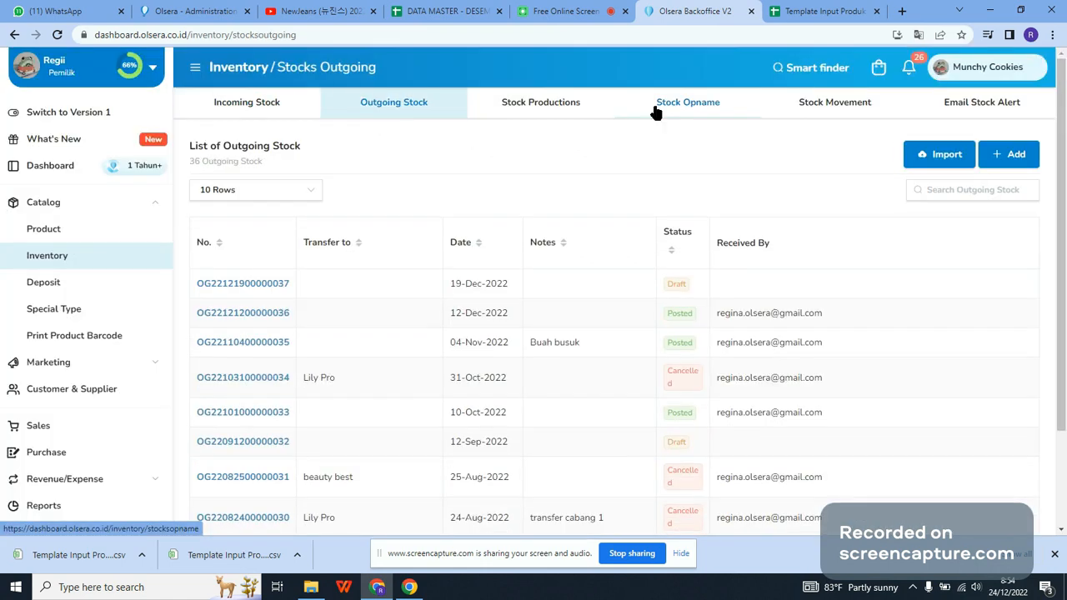
pyautogui.click(656, 108)
pyautogui.click(584, 118)
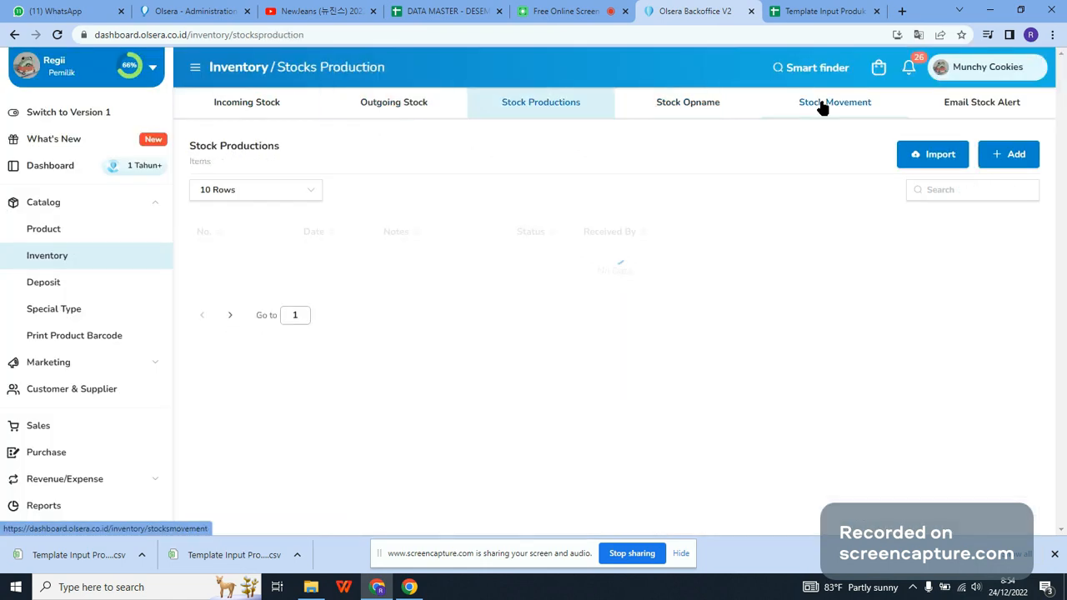
pyautogui.click(823, 109)
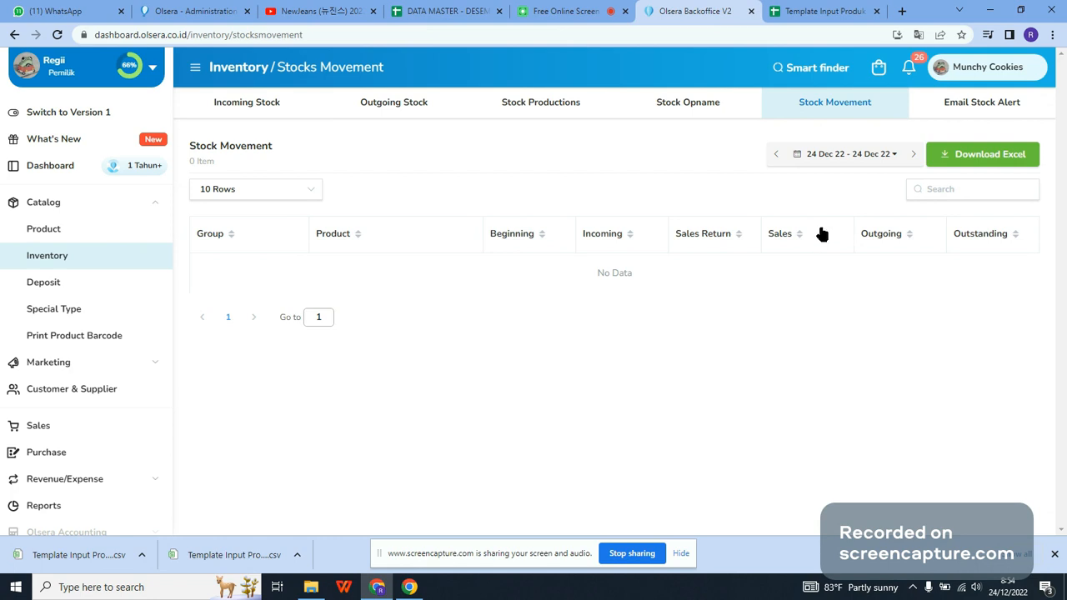
# Step: View the Incoming Stock page, switch to the Google Sheets template, and check the product, variant and sku columns of the Stok Masuk sheet
pyautogui.click(317, 108)
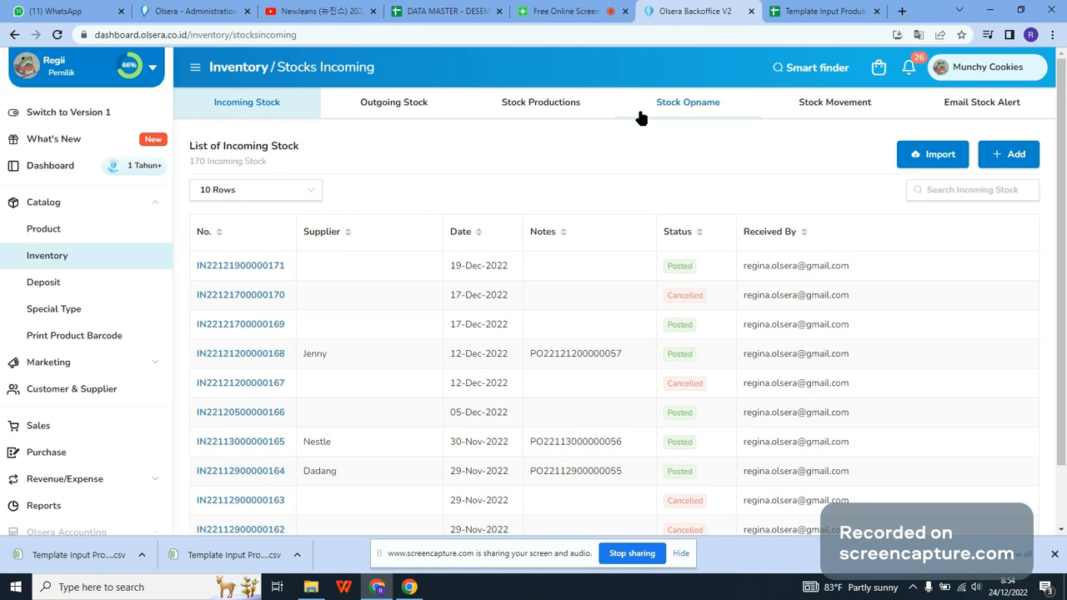
pyautogui.click(806, 8)
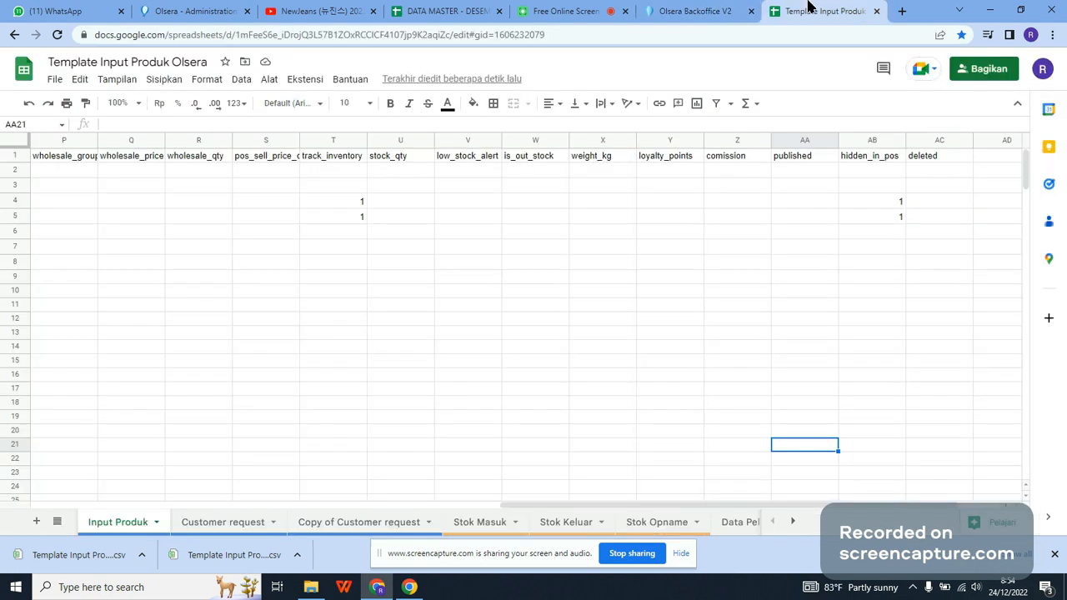
pyautogui.click(479, 522)
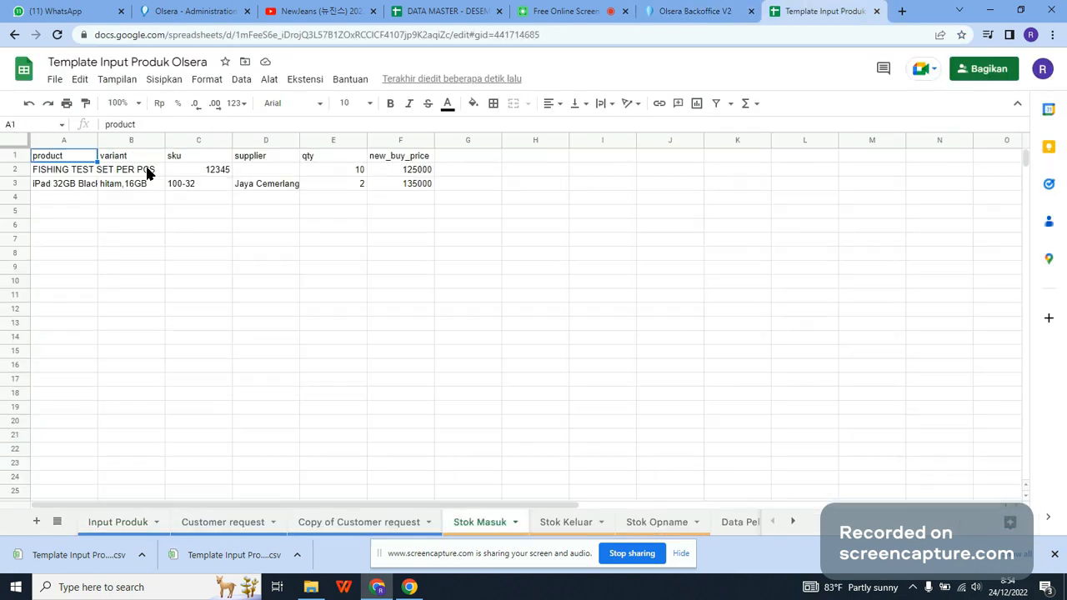
pyautogui.click(73, 173)
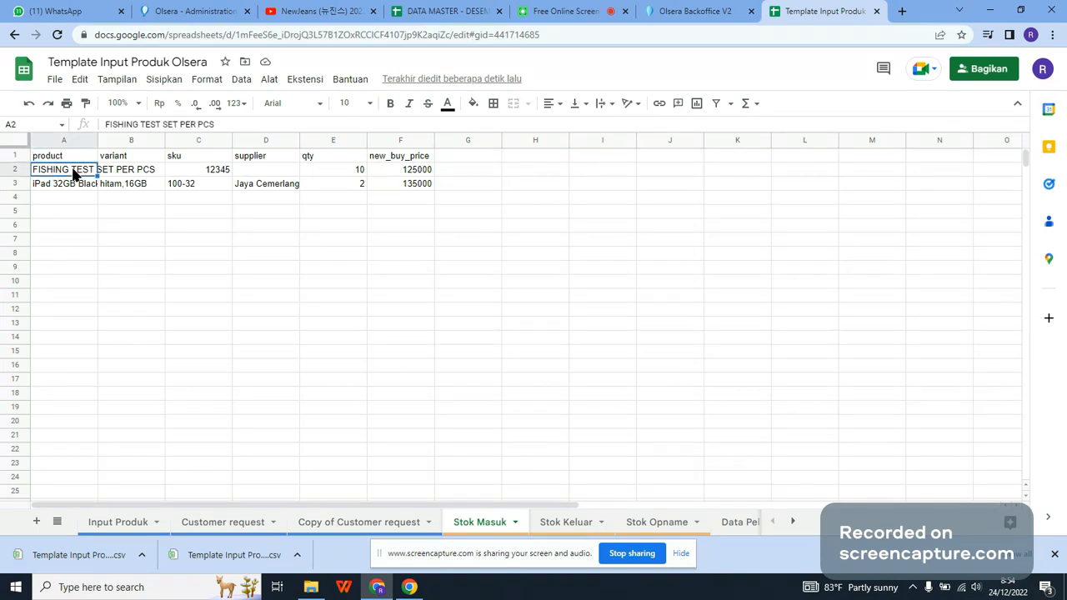
pyautogui.click(142, 172)
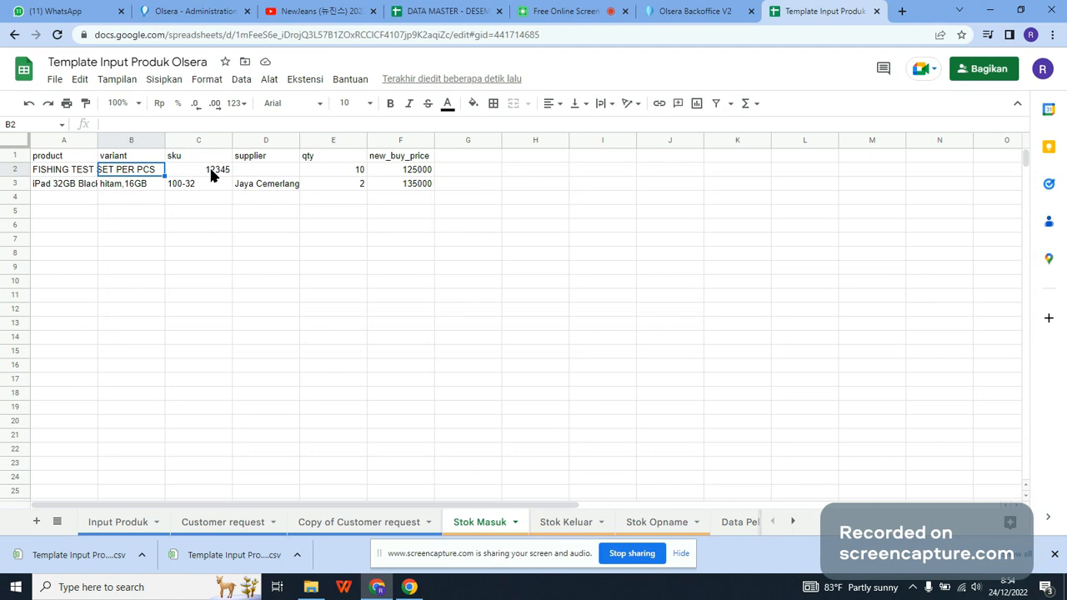
pyautogui.moveTo(211, 171); pyautogui.dragTo(219, 253)
pyautogui.click(257, 309)
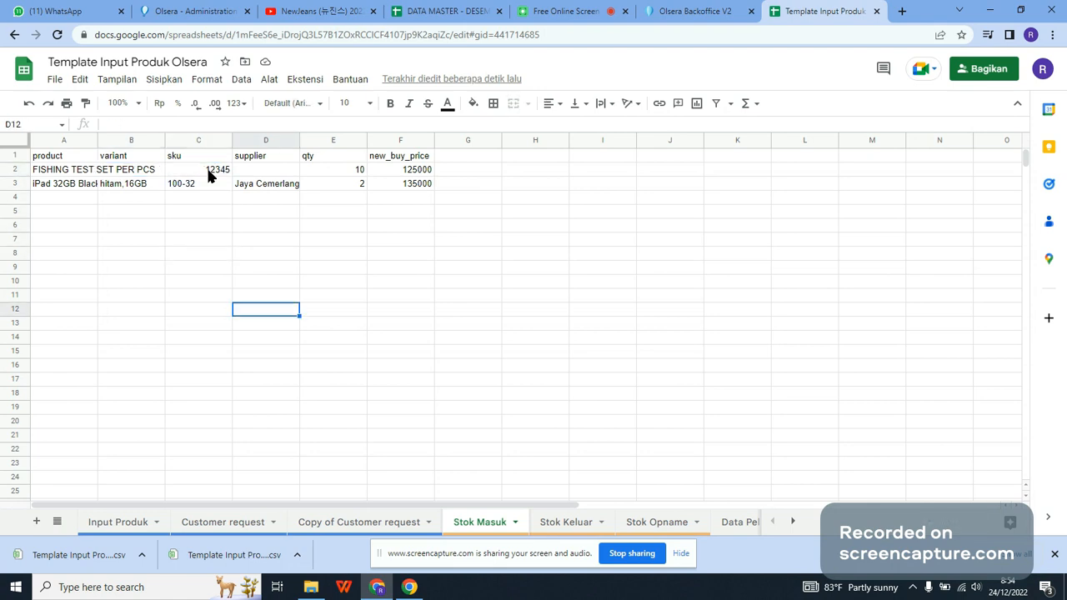
# Step: Clear the sku cells C2:C7 in the Stok Masuk sheet, and undo the deletion
pyautogui.moveTo(206, 165); pyautogui.dragTo(196, 251)
pyautogui.press('Delete')
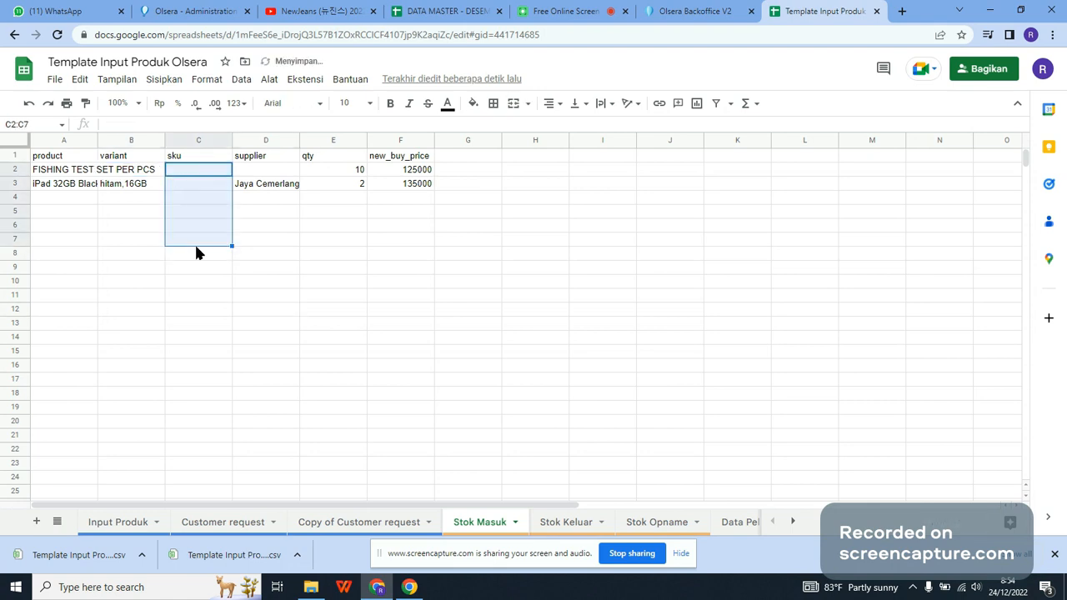
pyautogui.click(231, 310)
pyautogui.hotkey('ctrl', 'z')
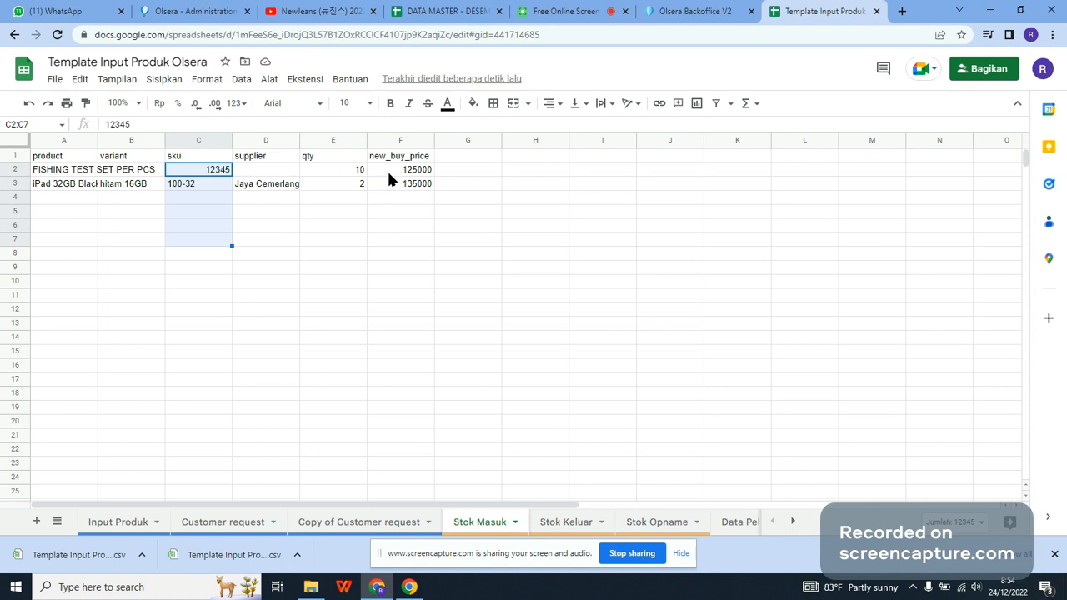
# Step: Check the columns of the Stok Keluar sheet and the time column of the Stok Opname sheet in the template
pyautogui.click(665, 7)
pyautogui.click(794, 7)
pyautogui.click(551, 523)
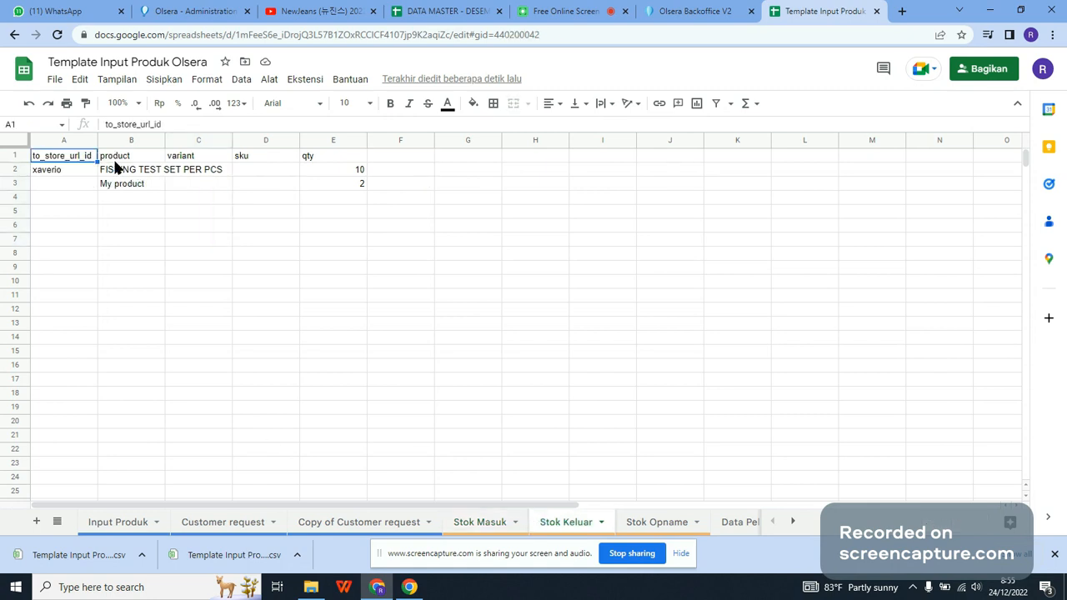
pyautogui.press('Right')
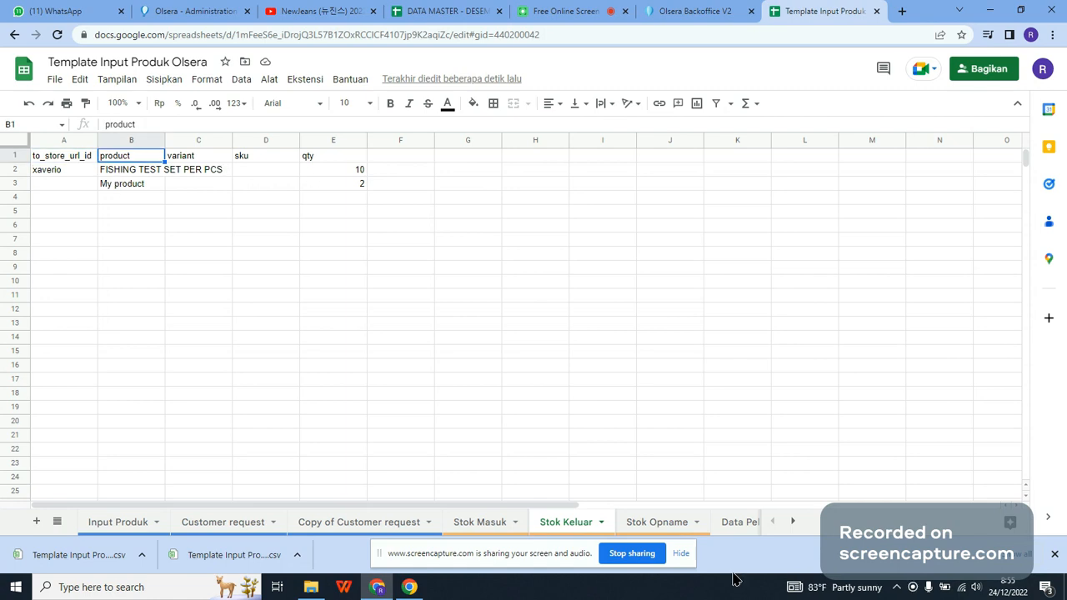
pyautogui.click(657, 523)
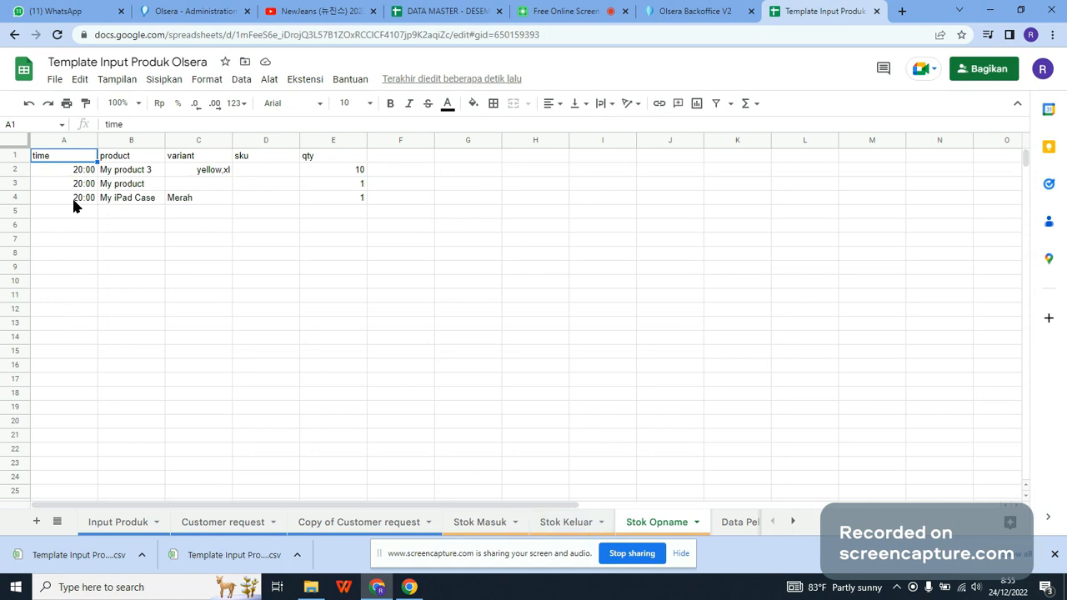
pyautogui.click(72, 171)
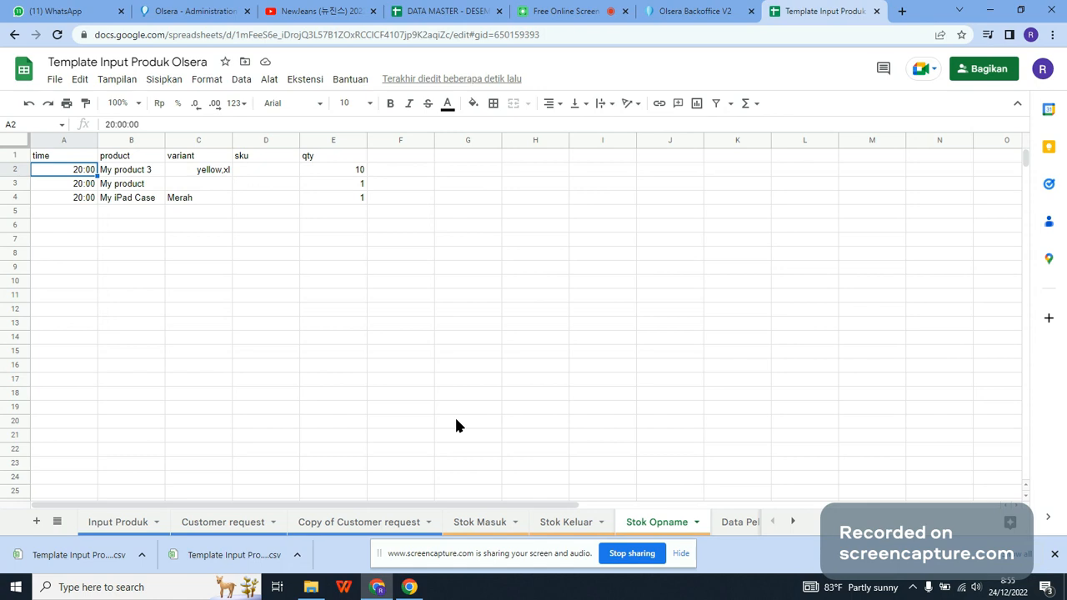
# Step: Review the Stok Keluar, Stok Masuk and Stok Opname sheets again, and return to the incoming stock page in Olsera Backoffice
pyautogui.click(574, 522)
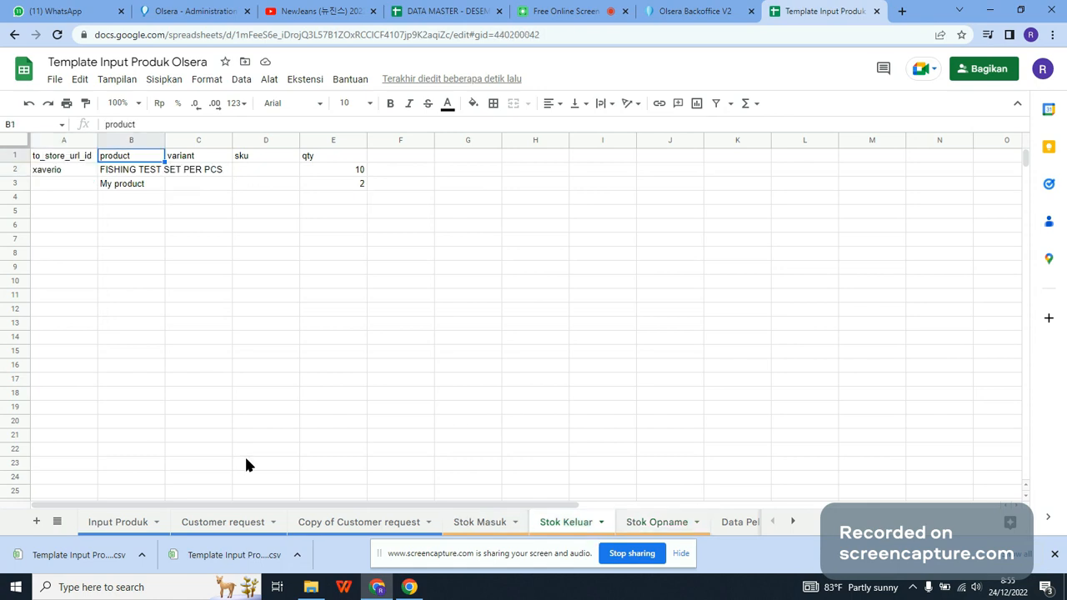
pyautogui.click(498, 525)
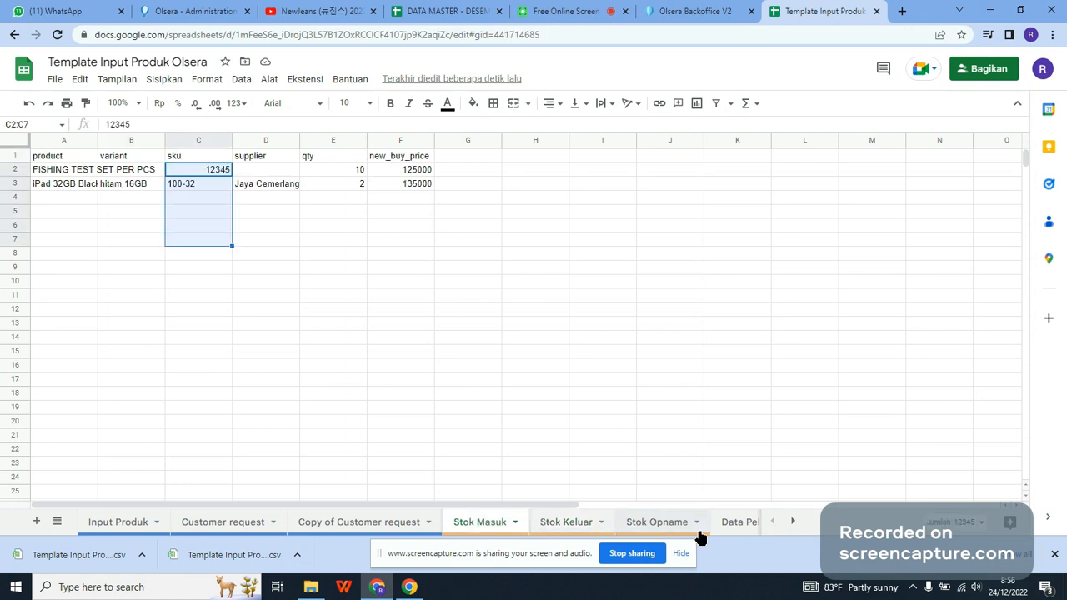
pyautogui.click(675, 523)
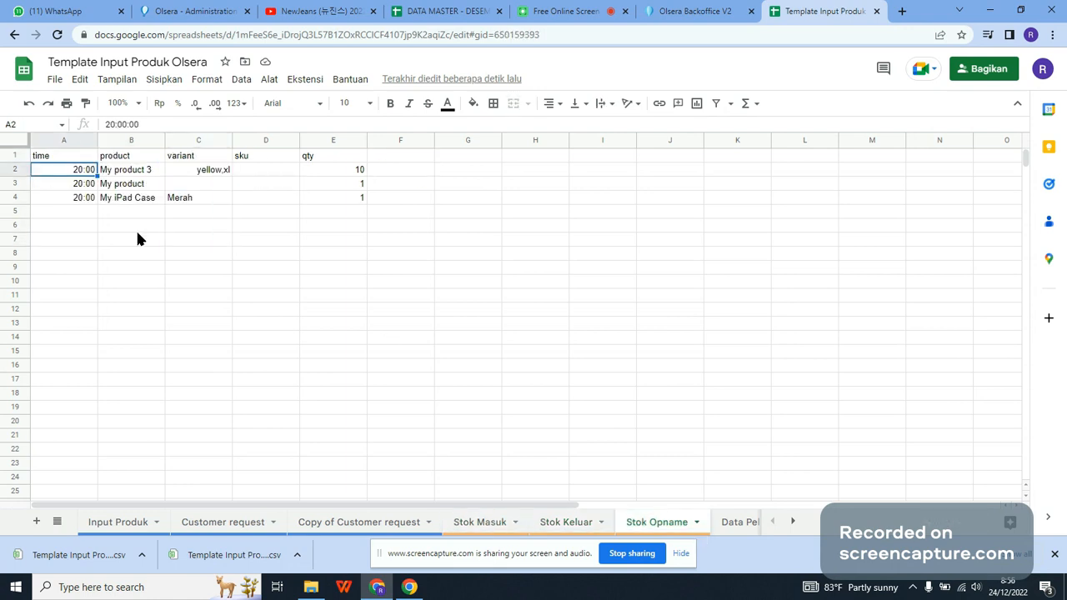
pyautogui.click(307, 172)
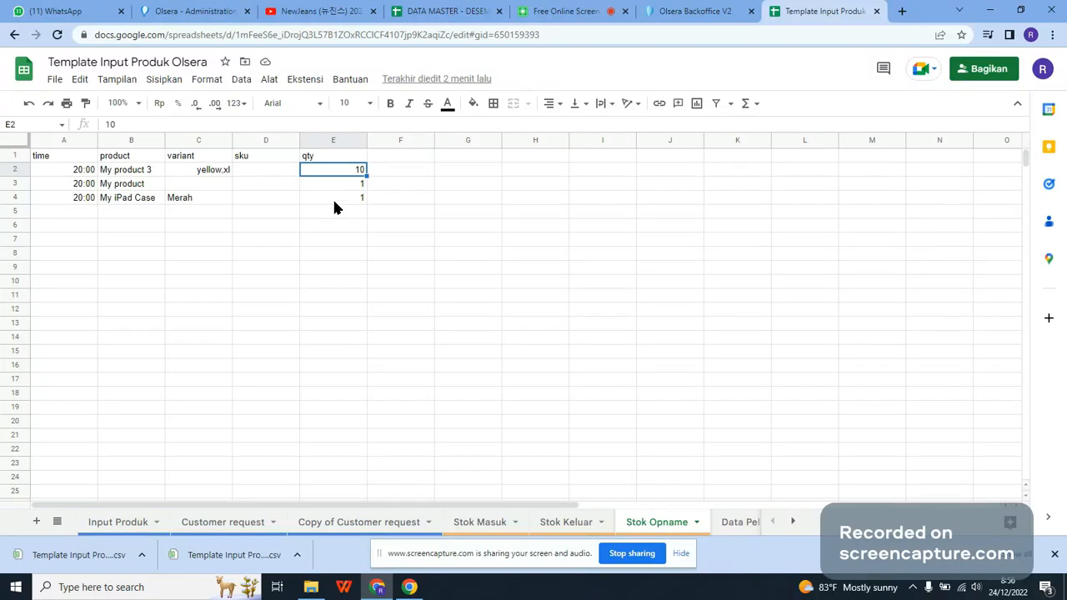
pyautogui.click(681, 553)
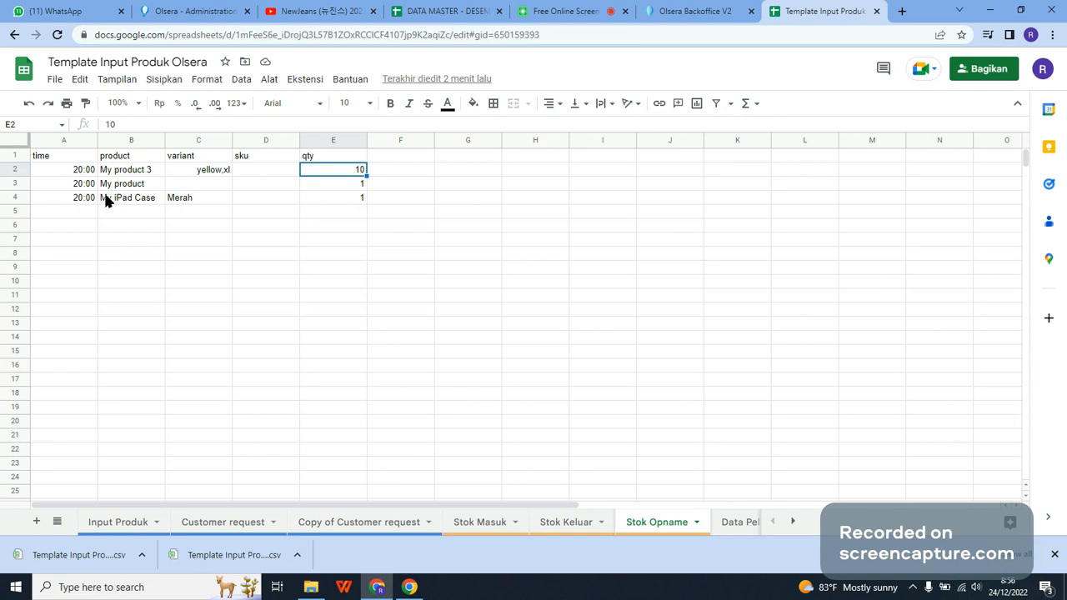
pyautogui.click(677, 10)
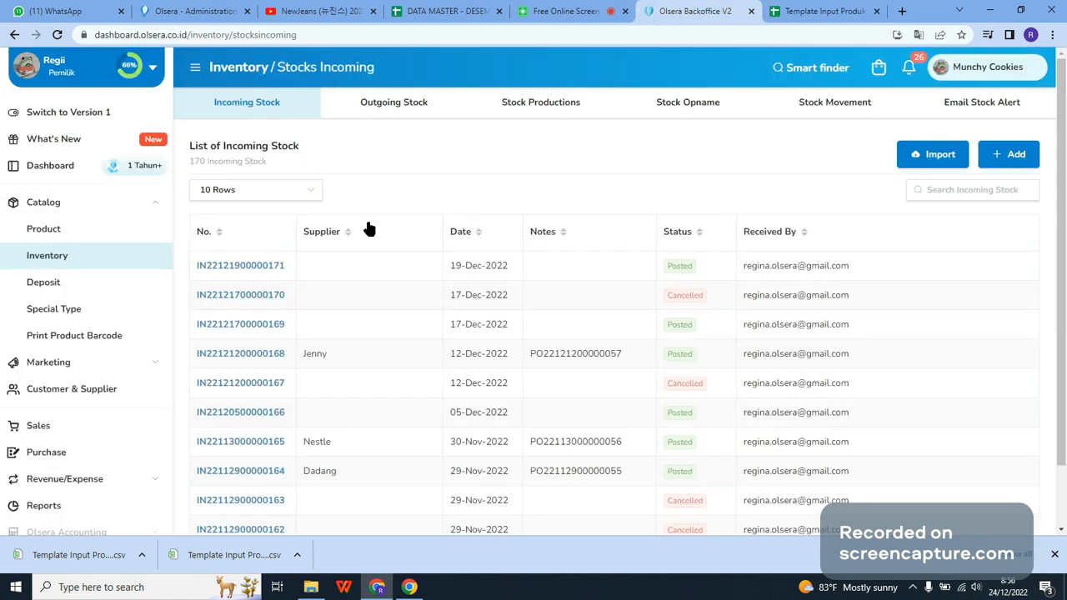